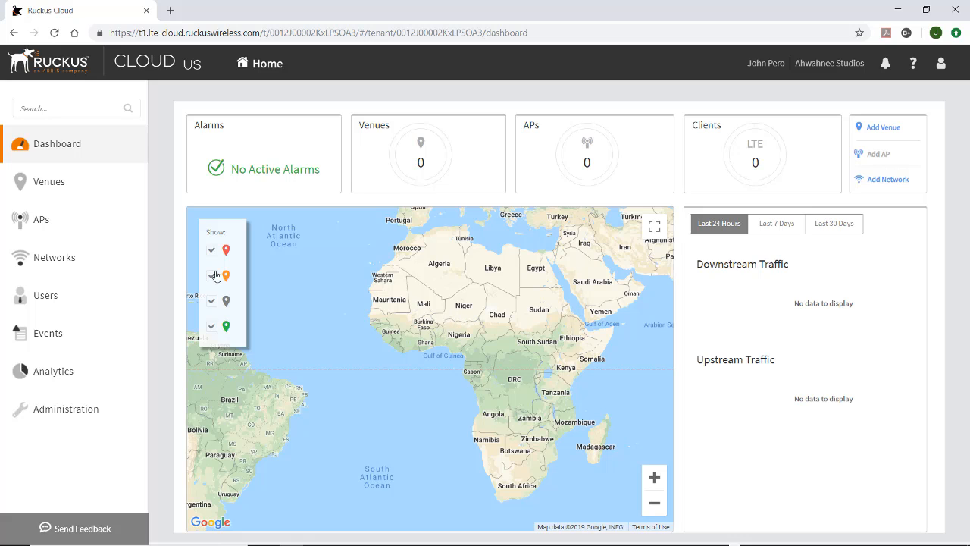
Step: Start a new venue named "Ahwahnee Art Studio" with the description "Art Studio"
{"action": "left_click", "coordinate": [46, 186]}
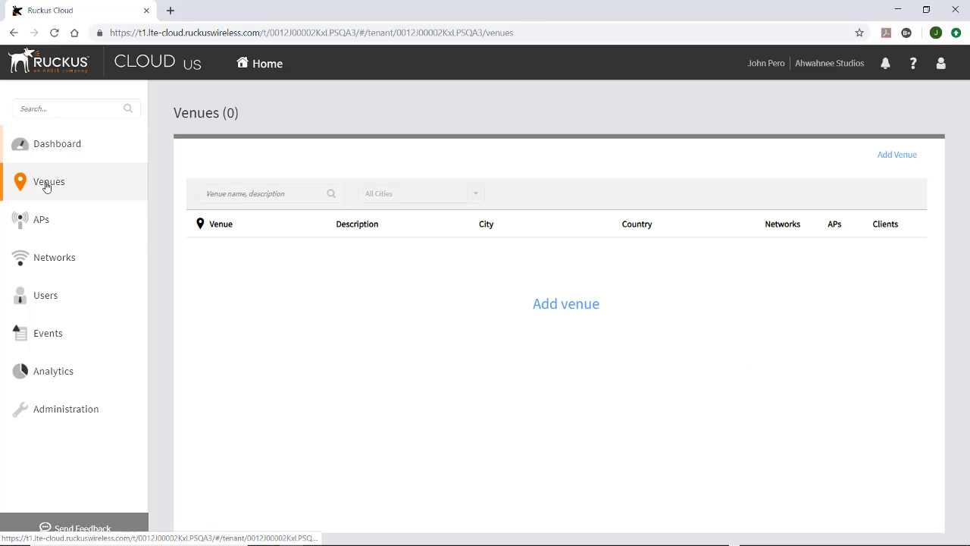
{"action": "left_click", "coordinate": [898, 156]}
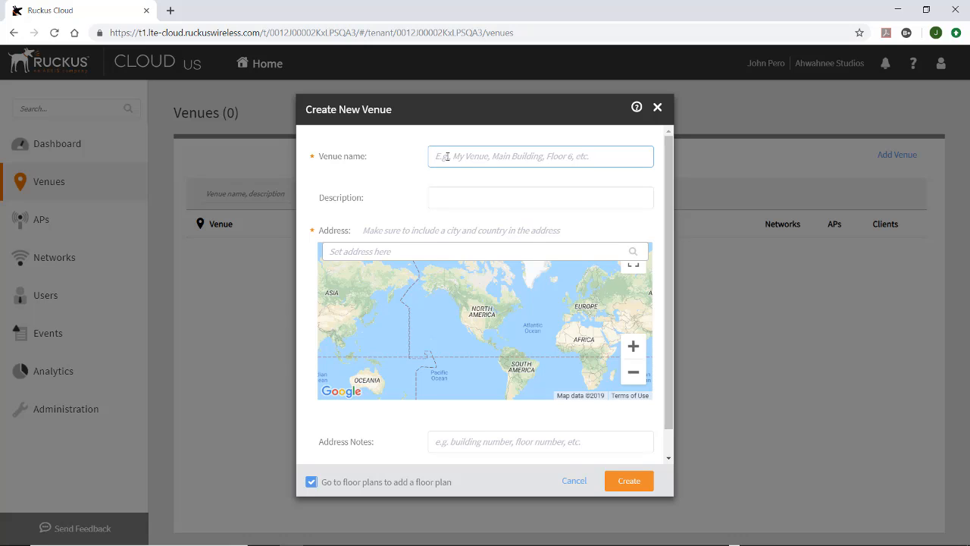
{"action": "type", "text": "Ahwahnee Art Studio"}
{"action": "key", "text": "Tab"}
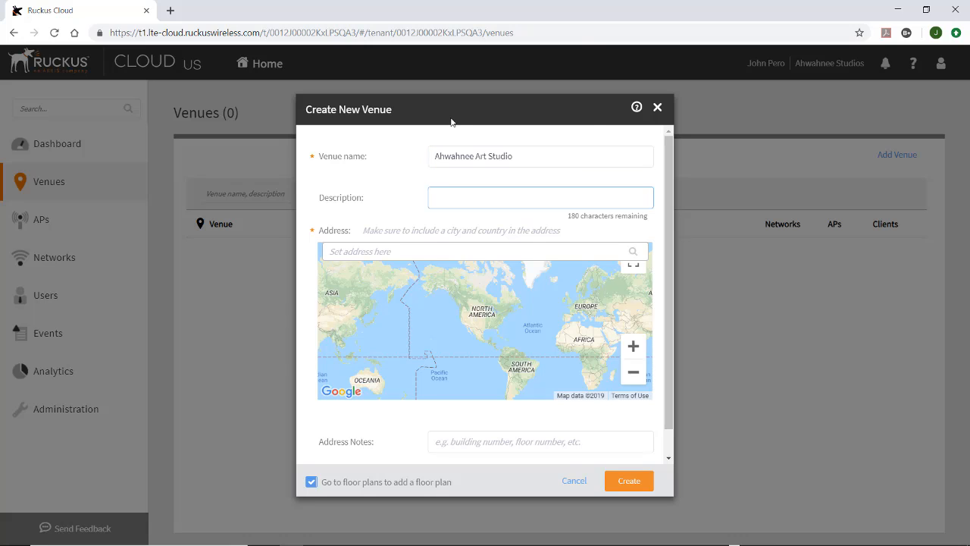
{"action": "type", "text": "Art Studio"}
Step: Set the new venue's street address by choosing the matching address suggestion
{"action": "left_click", "coordinate": [351, 252]}
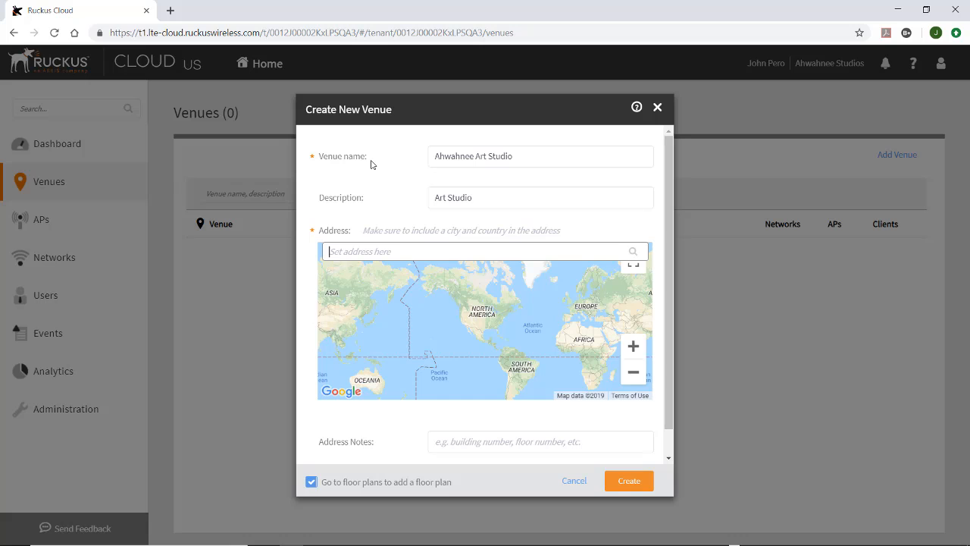
{"action": "type", "text": "43"}
{"action": "left_click", "coordinate": [390, 273]}
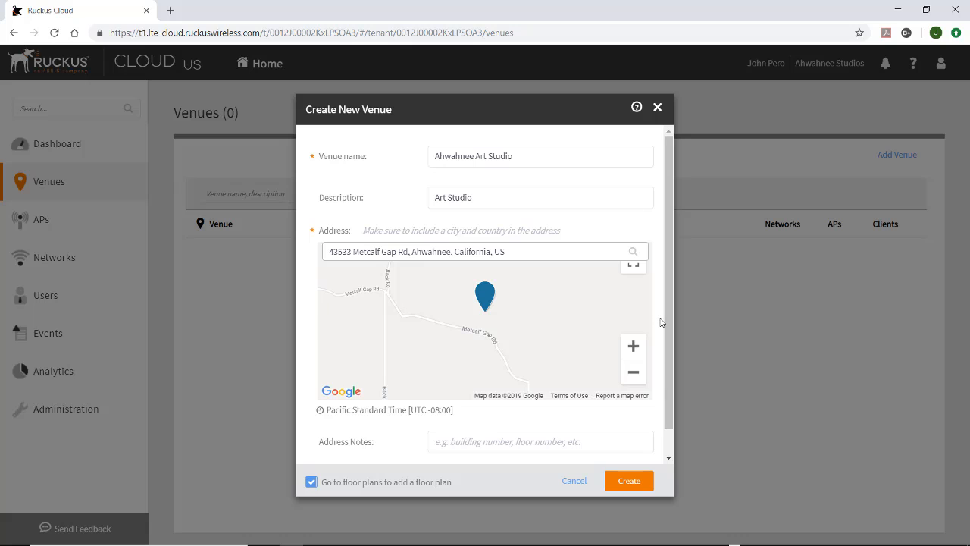
Step: Enter "Art Studio" as the address notes and create the venue with the option to go to floor plans enabled
{"action": "left_click_drag", "start_coordinate": [666, 324], "coordinate": [679, 378]}
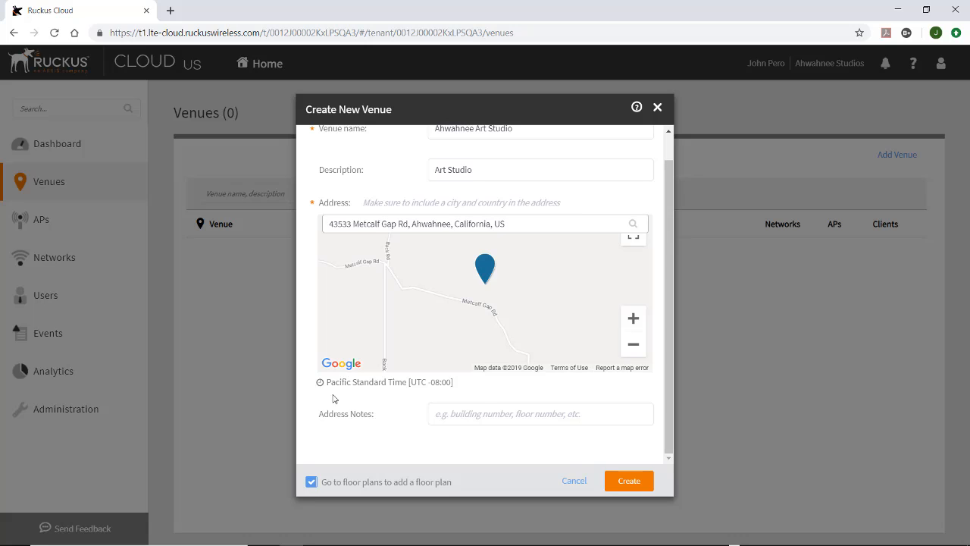
{"action": "left_click", "coordinate": [442, 413]}
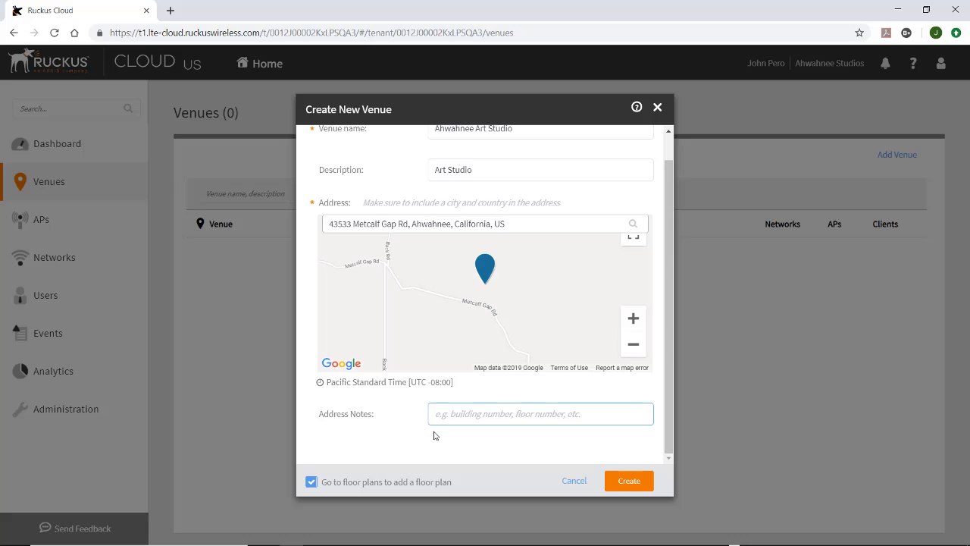
{"action": "type", "text": "Art St"}
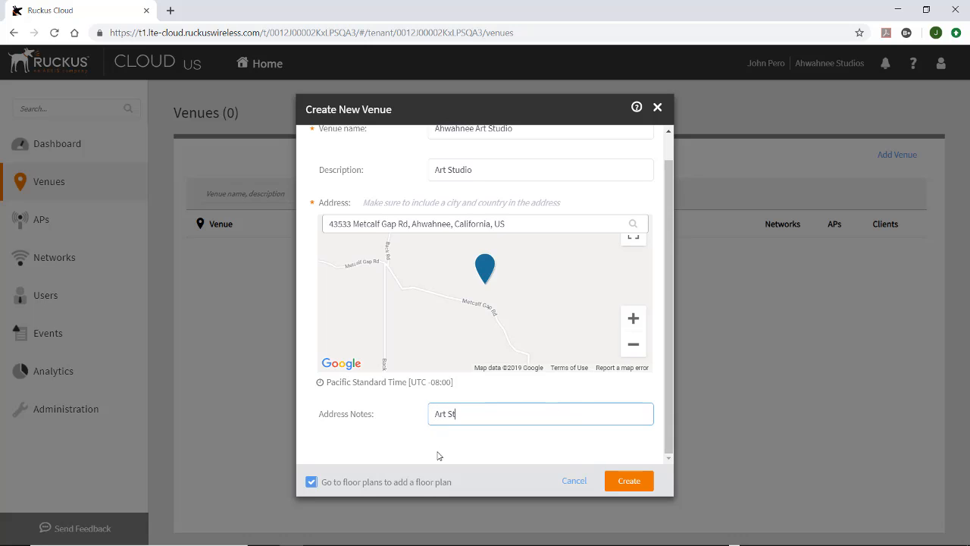
{"action": "type", "text": "udio"}
{"action": "left_click", "coordinate": [310, 485]}
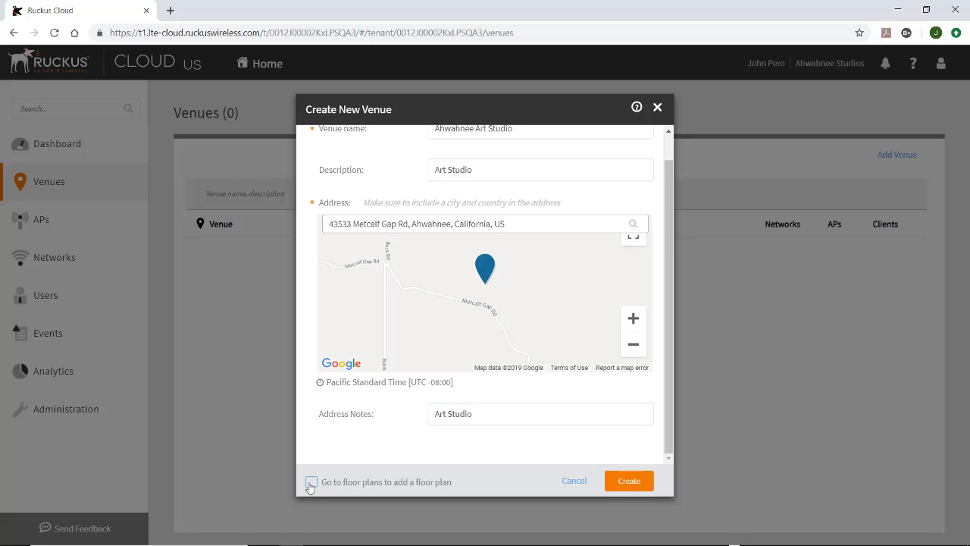
{"action": "left_click", "coordinate": [311, 483]}
{"action": "left_click", "coordinate": [620, 480]}
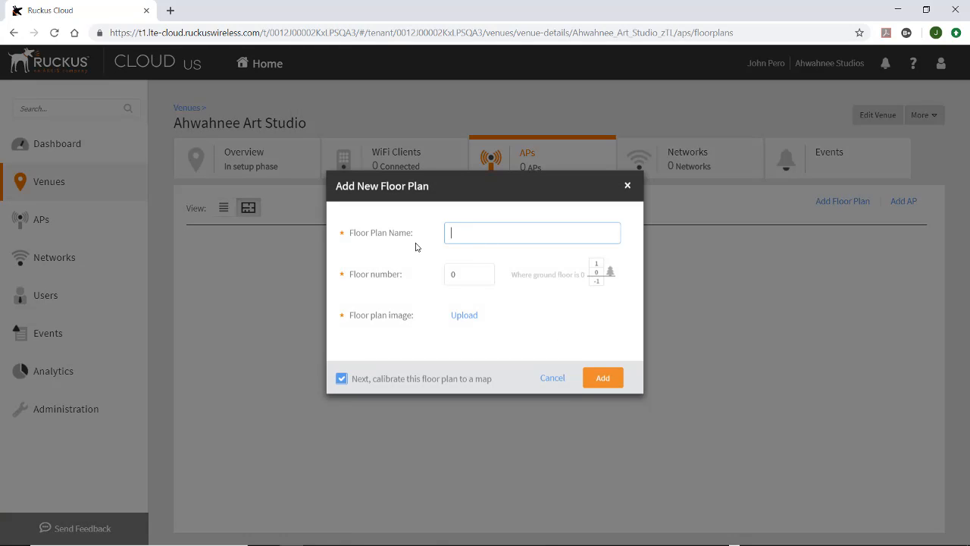
Step: Add a floor plan named "Art Studio" using the image floorplan.jpg, with map calibration enabled
{"action": "type", "text": "Art Studio"}
{"action": "left_click", "coordinate": [463, 316]}
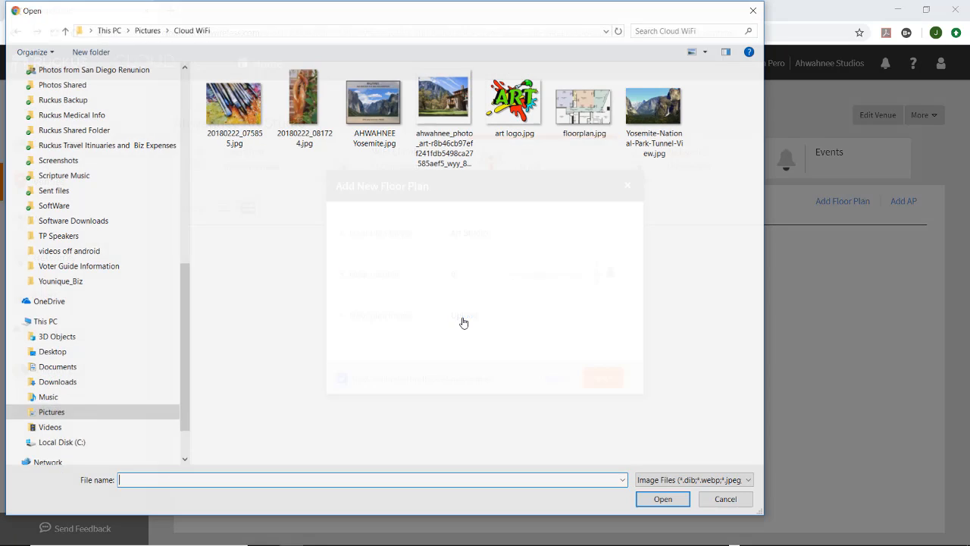
{"action": "left_click", "coordinate": [586, 106]}
{"action": "left_click", "coordinate": [657, 502]}
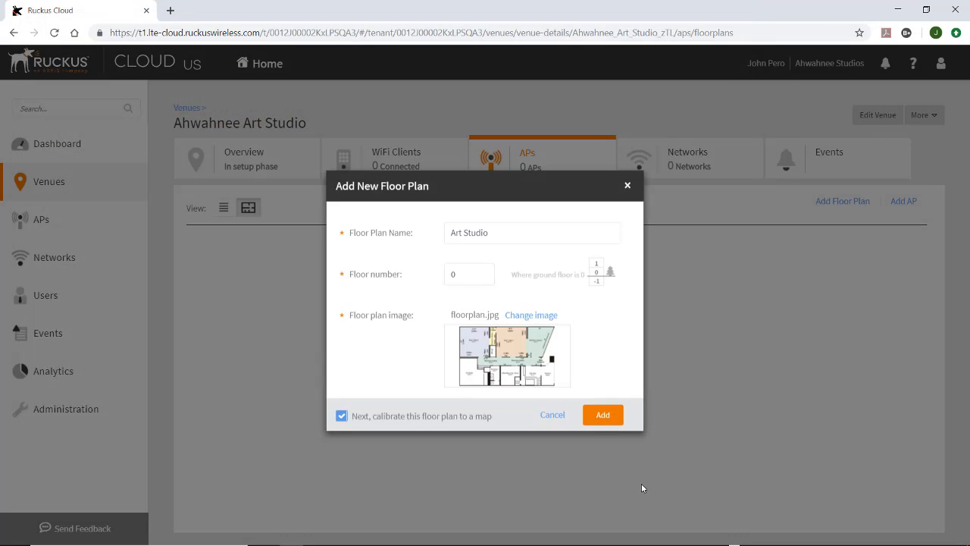
{"action": "left_click", "coordinate": [608, 414]}
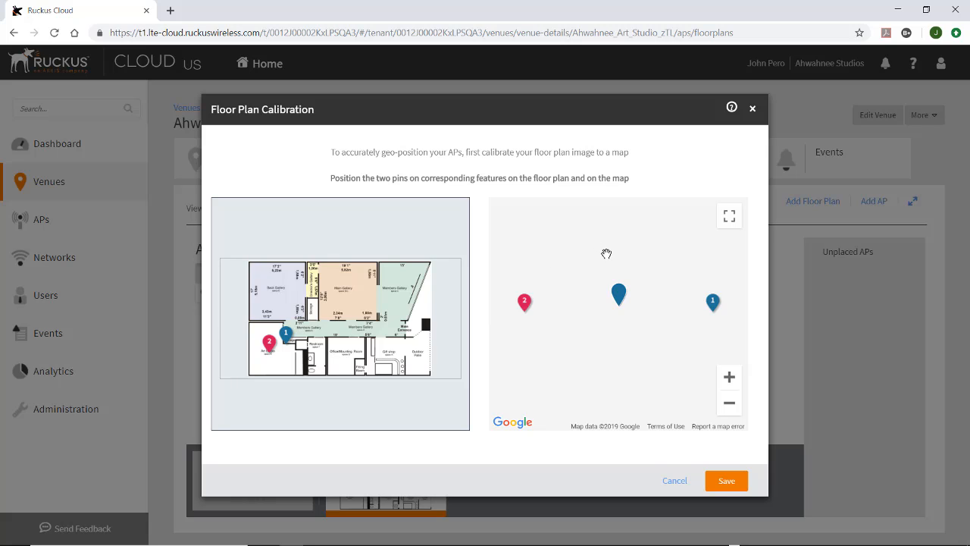
Step: Move calibration pins 1 and 2 on the map to the largest building outline north of Metcalf Gap Rd
{"action": "scroll", "coordinate": [611, 256], "scroll_direction": "down", "scroll_amount": 1}
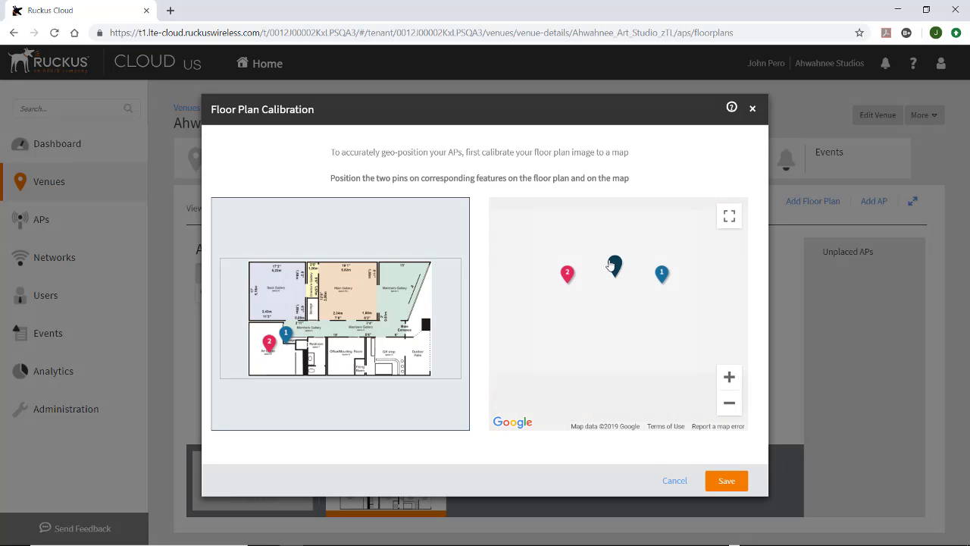
{"action": "scroll", "coordinate": [611, 264], "scroll_direction": "down", "scroll_amount": 1}
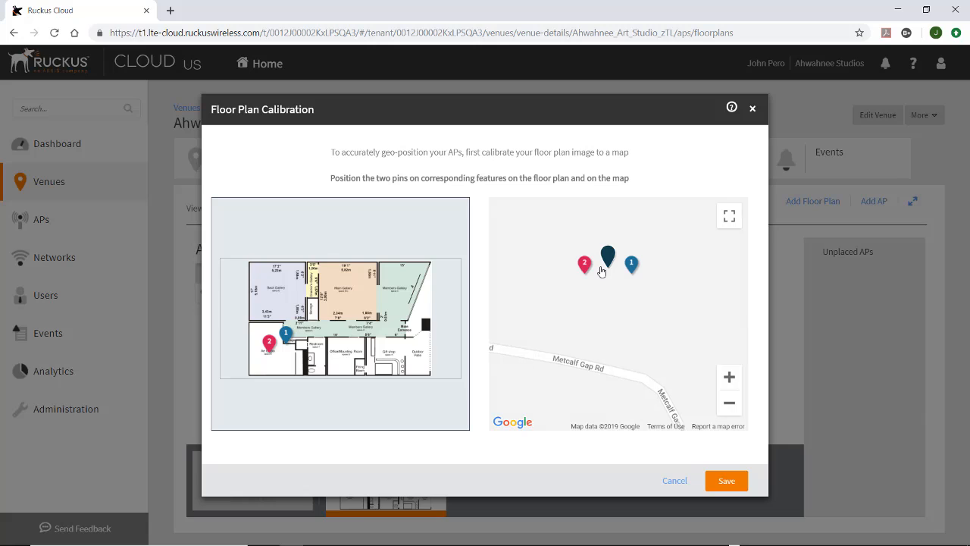
{"action": "scroll", "coordinate": [611, 264], "scroll_direction": "down", "scroll_amount": 1}
{"action": "left_click_drag", "start_coordinate": [631, 253], "coordinate": [604, 319]}
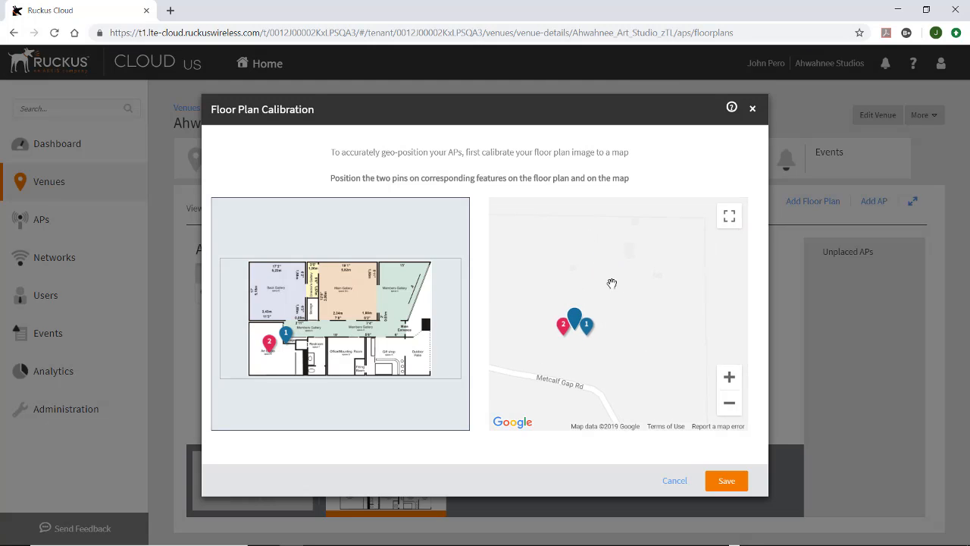
{"action": "scroll", "coordinate": [622, 267], "scroll_direction": "up", "scroll_amount": 1}
{"action": "left_click_drag", "start_coordinate": [622, 268], "coordinate": [618, 285]}
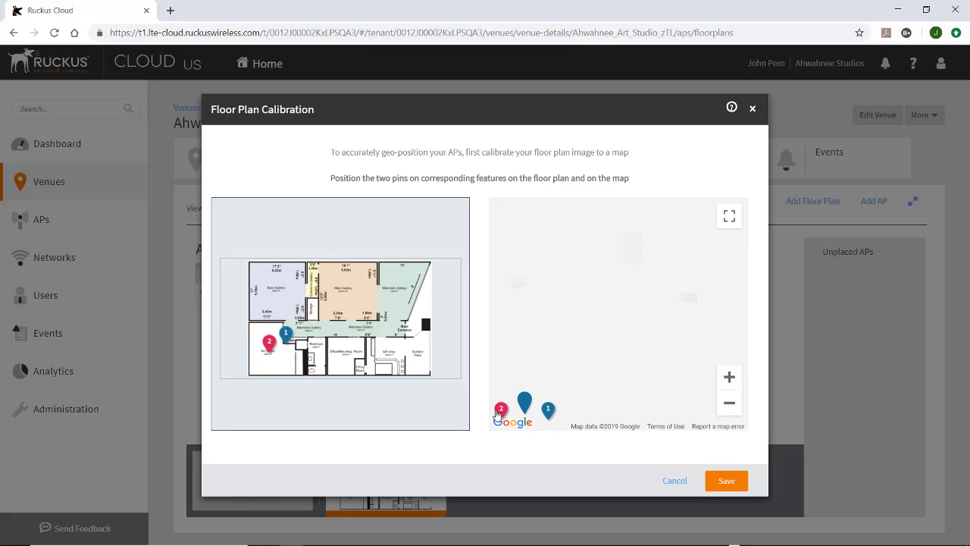
{"action": "left_click_drag", "start_coordinate": [501, 406], "coordinate": [624, 247]}
{"action": "left_click_drag", "start_coordinate": [547, 409], "coordinate": [647, 232]}
Step: Place map pin 2 on the building outline's lower-left corner and map pin 1 on its upper-right corner
{"action": "scroll", "coordinate": [585, 325], "scroll_direction": "up", "scroll_amount": 1}
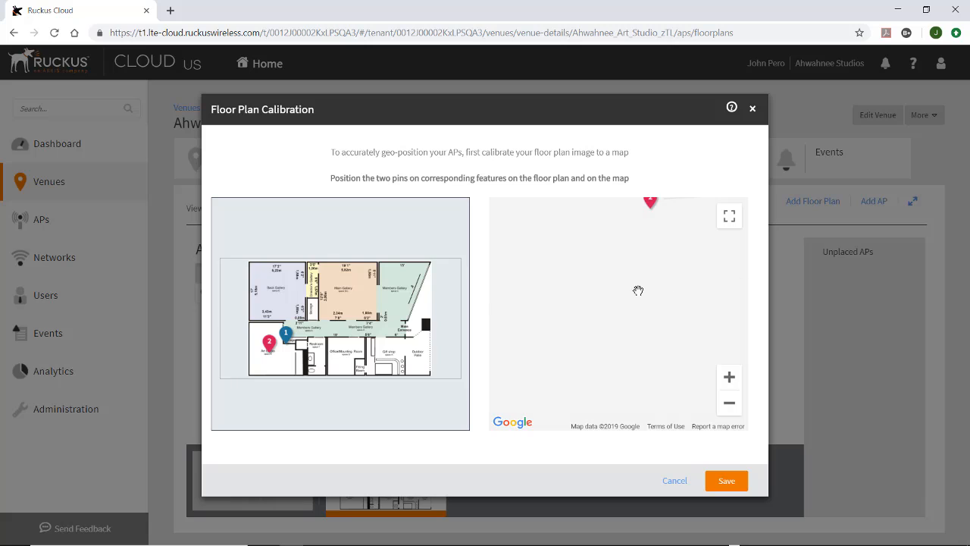
{"action": "left_click_drag", "start_coordinate": [687, 260], "coordinate": [609, 377]}
{"action": "scroll", "coordinate": [587, 376], "scroll_direction": "up", "scroll_amount": 1}
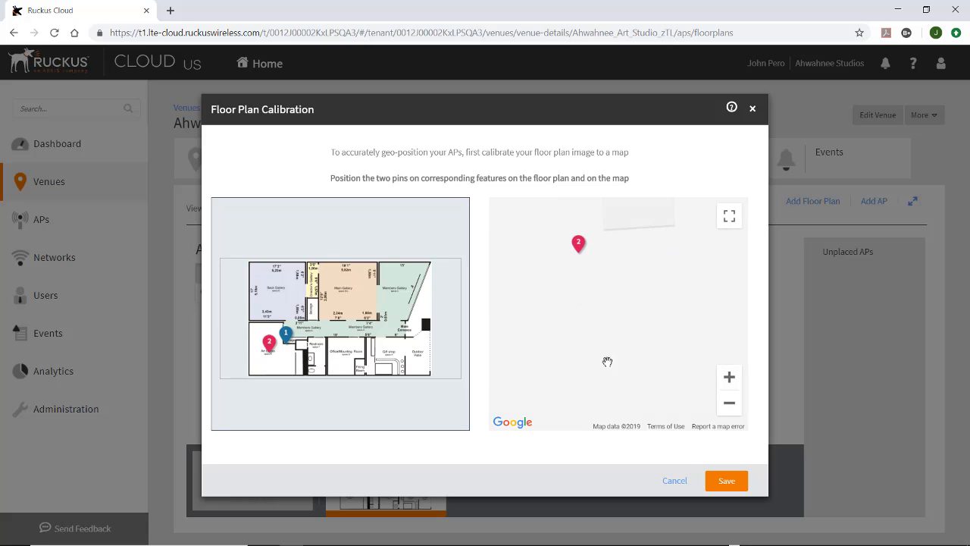
{"action": "left_click_drag", "start_coordinate": [617, 331], "coordinate": [581, 442]}
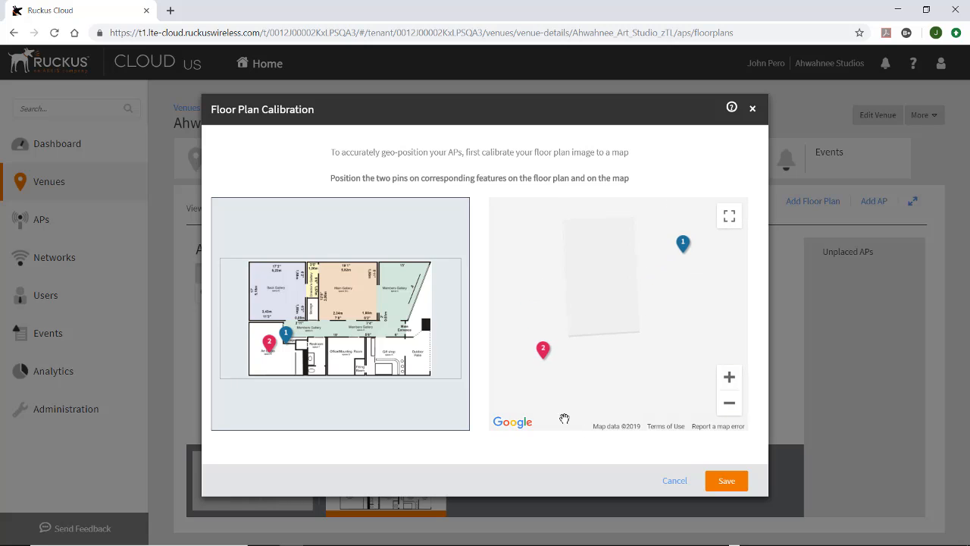
{"action": "left_click_drag", "start_coordinate": [543, 355], "coordinate": [571, 330]}
{"action": "mouse_move", "coordinate": [683, 252]}
{"action": "left_mouse_down"}
{"action": "mouse_move", "coordinate": [633, 224]}
{"action": "mouse_move", "coordinate": [632, 287]}
{"action": "mouse_move", "coordinate": [630, 277]}
{"action": "left_mouse_up"}
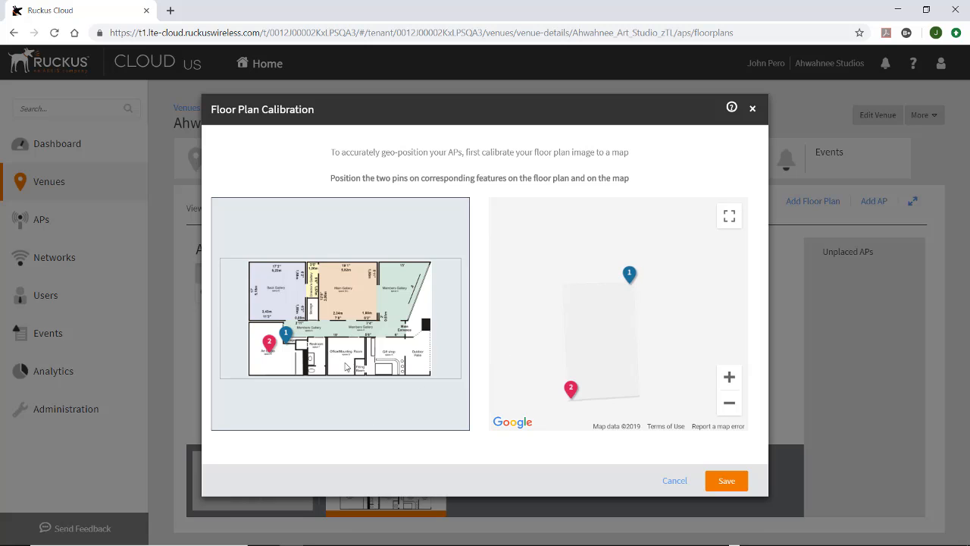
Step: Place floor plan pin 1 on the plan's upper-right corner and pin 2 on its lower-left corner, and save the calibration
{"action": "left_click_drag", "start_coordinate": [286, 333], "coordinate": [429, 256]}
{"action": "left_click_drag", "start_coordinate": [269, 343], "coordinate": [250, 366]}
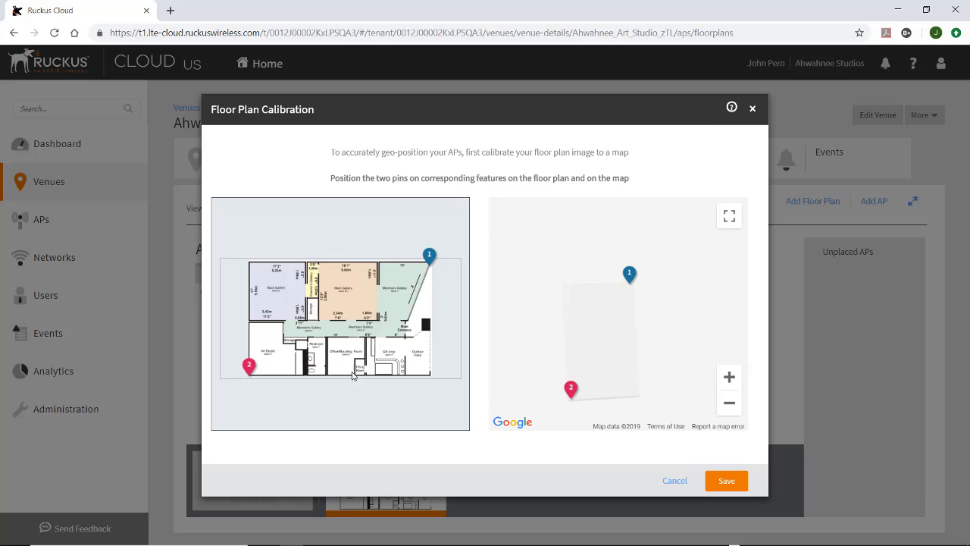
{"action": "left_click", "coordinate": [730, 486]}
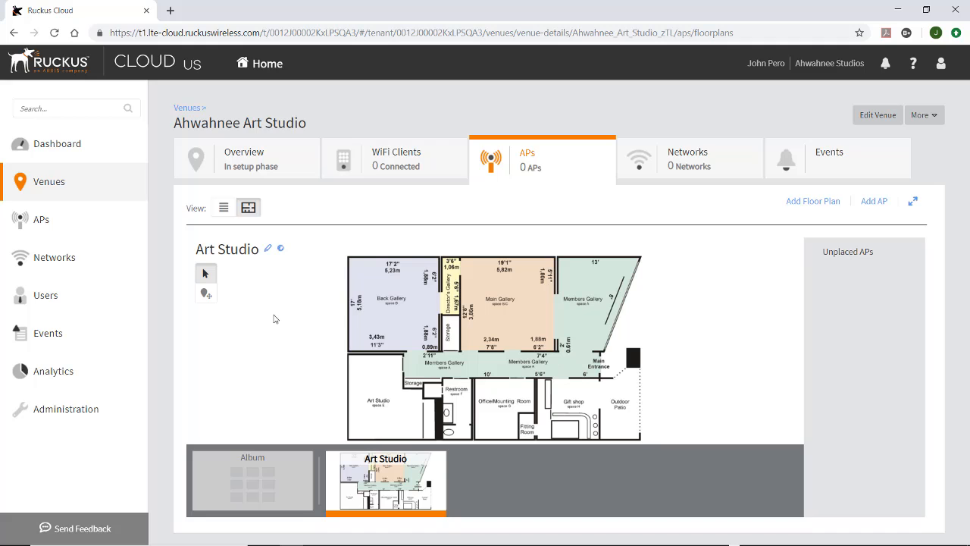
Step: Examine the new venue's location and surroundings on the dashboard map
{"action": "left_click", "coordinate": [49, 148]}
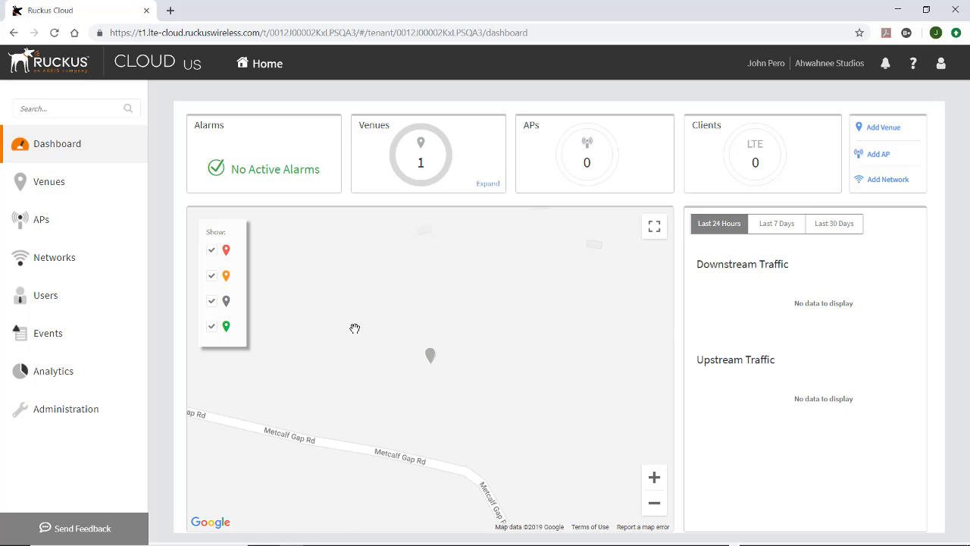
{"action": "scroll", "coordinate": [361, 345], "scroll_direction": "down", "scroll_amount": 3}
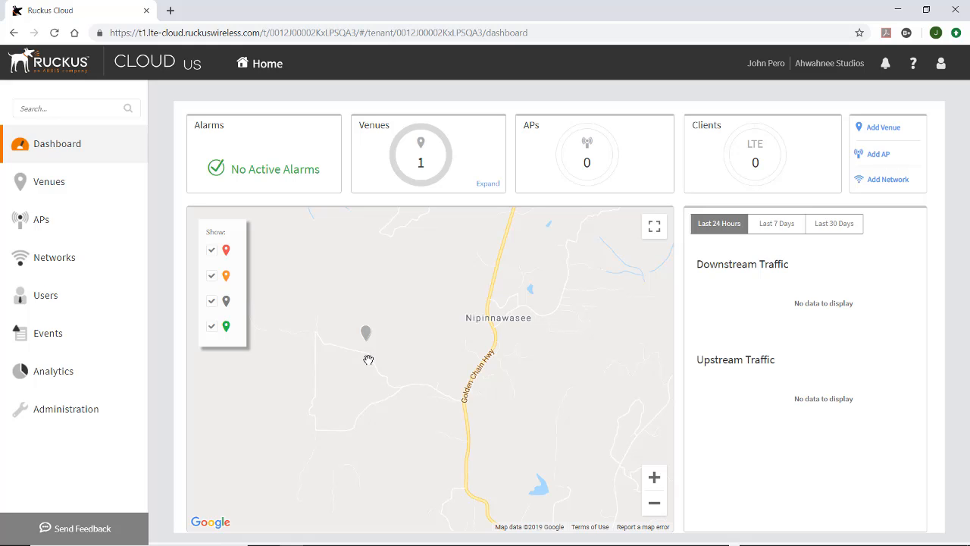
{"action": "scroll", "coordinate": [368, 357], "scroll_direction": "up", "scroll_amount": 3}
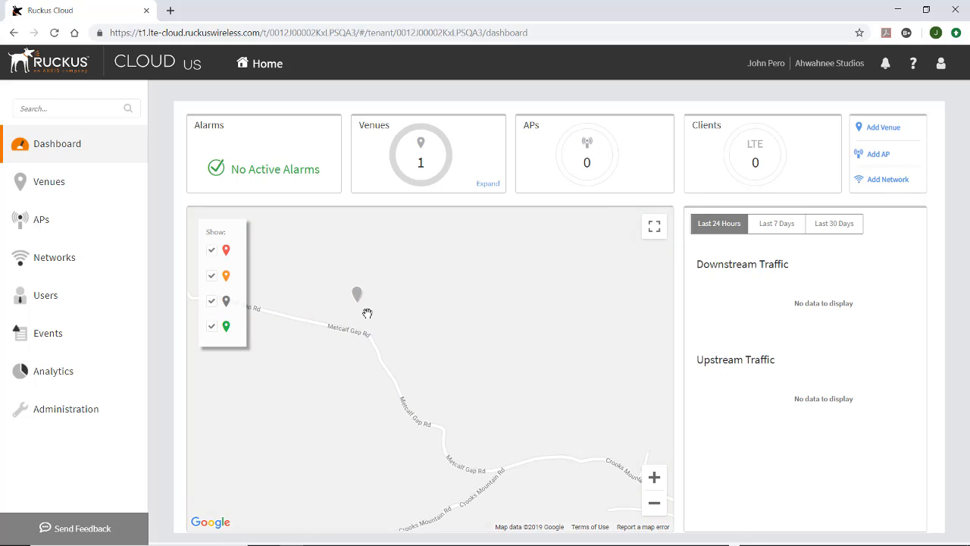
{"action": "mouse_move", "coordinate": [361, 299]}
Step: Start a new LTE network named "Art Studio" with PLMN ID 00102
{"action": "left_click", "coordinate": [40, 264]}
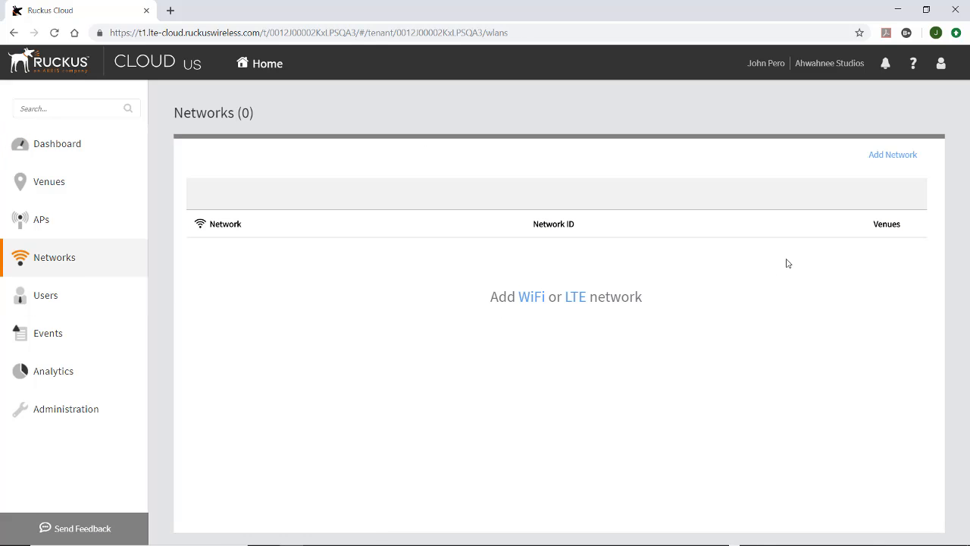
{"action": "left_click", "coordinate": [871, 155]}
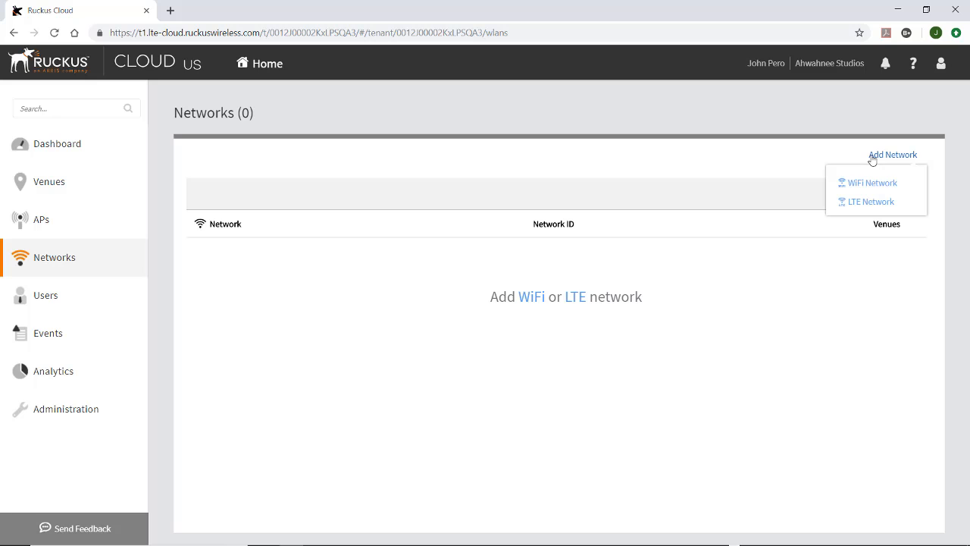
{"action": "left_click", "coordinate": [859, 209]}
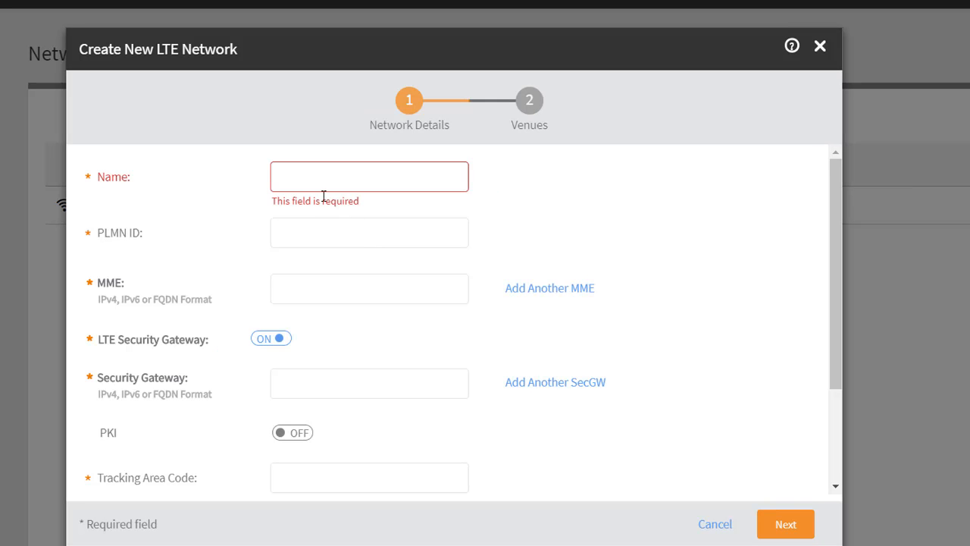
{"action": "left_click", "coordinate": [289, 176]}
{"action": "type", "text": "Art Studio"}
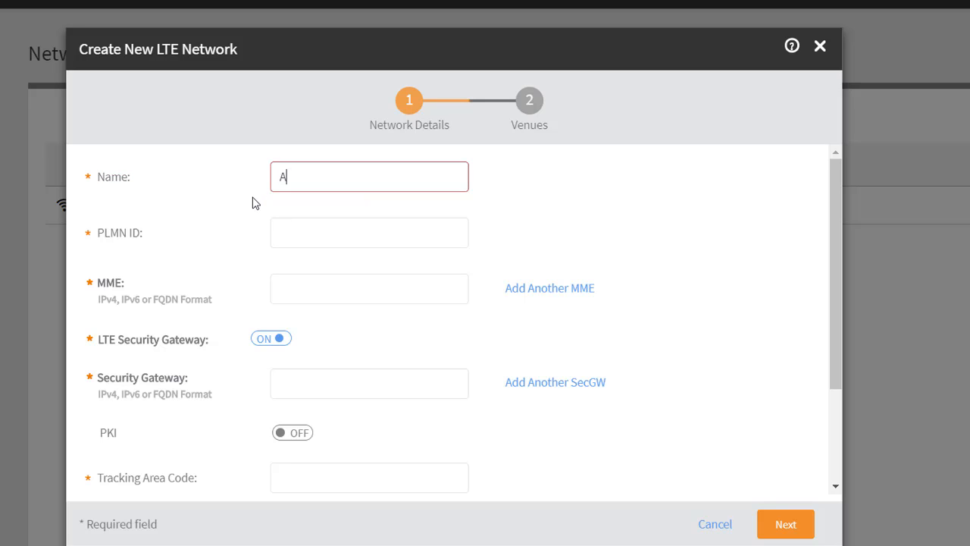
{"action": "key", "text": "Tab"}
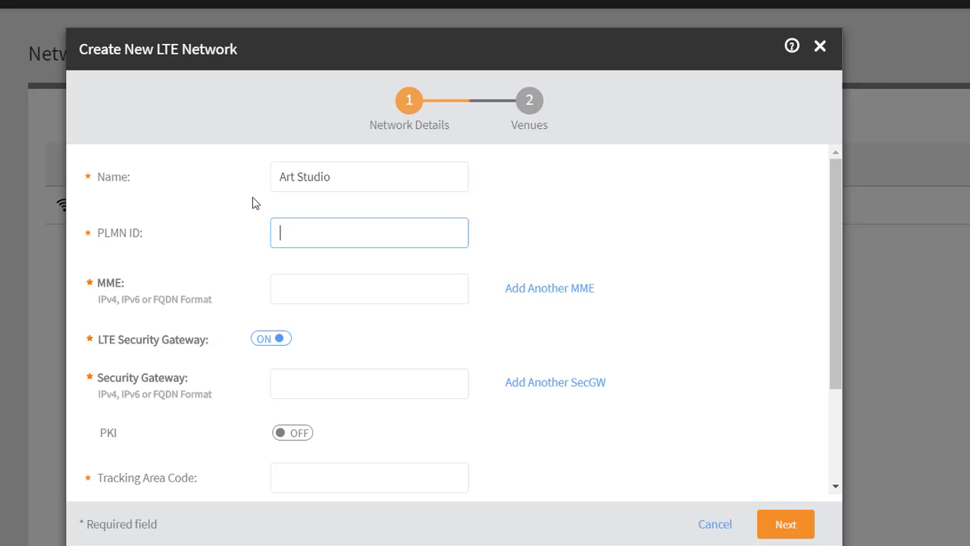
{"action": "type", "text": "00102"}
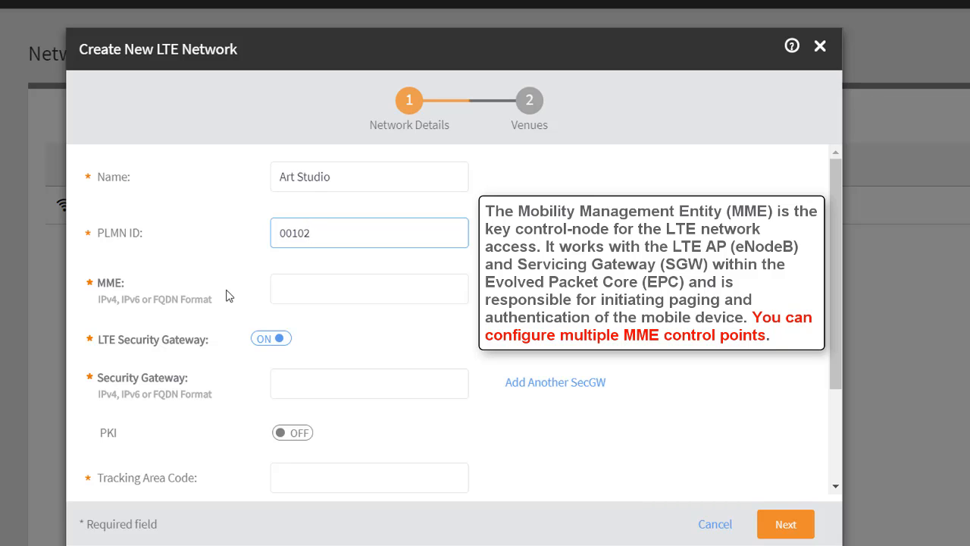
Step: Set the network's MME address to 10.98.23.38, and add a second MME entry and remove it again
{"action": "left_click", "coordinate": [282, 292]}
{"action": "type", "text": "10.98.23.38"}
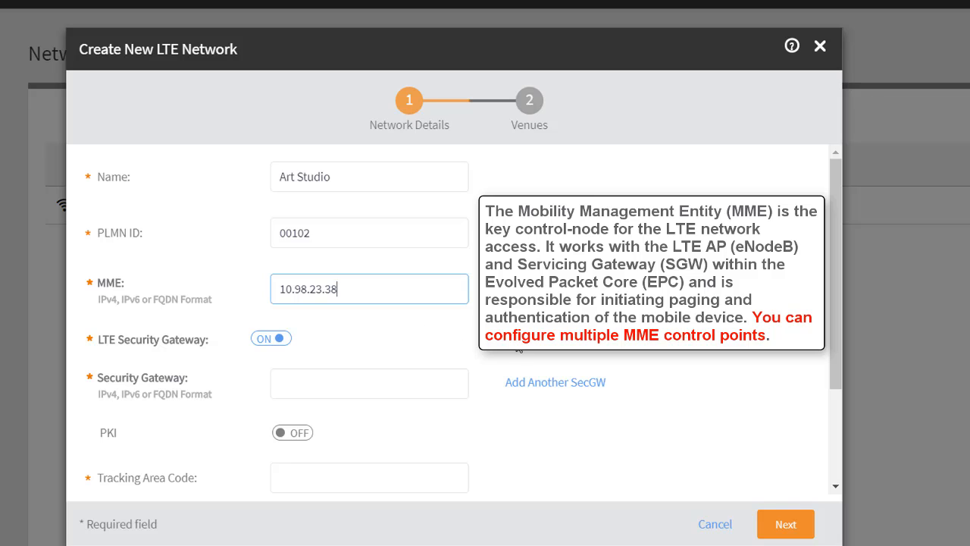
{"action": "left_click", "coordinate": [552, 293]}
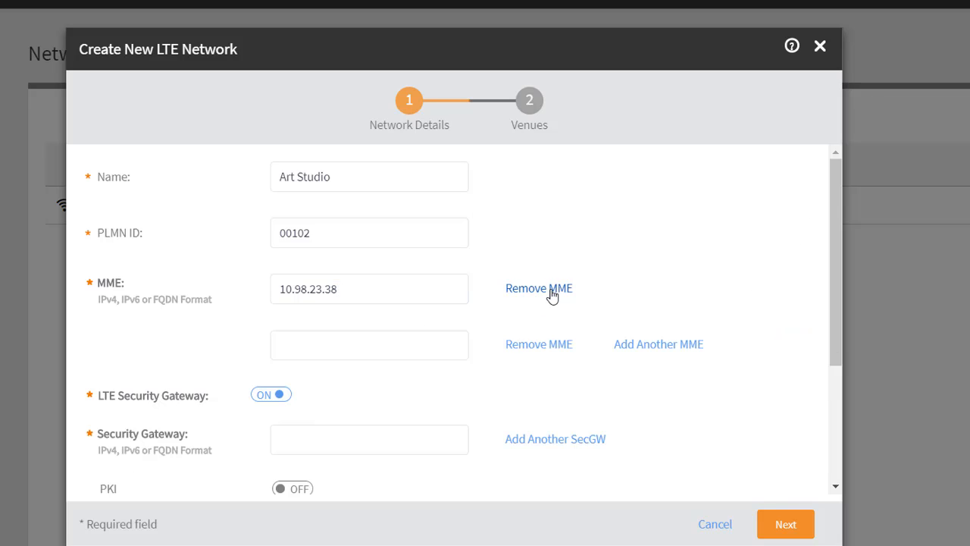
{"action": "left_click", "coordinate": [534, 346]}
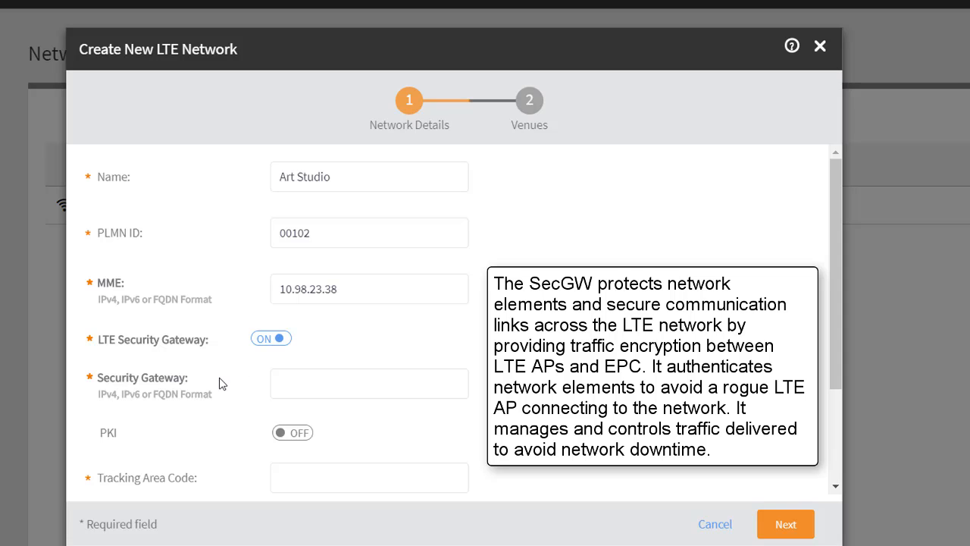
Step: Set the network's security gateway address to 35.203.188.180, and add a second SecGW entry and remove it again
{"action": "left_click", "coordinate": [287, 384]}
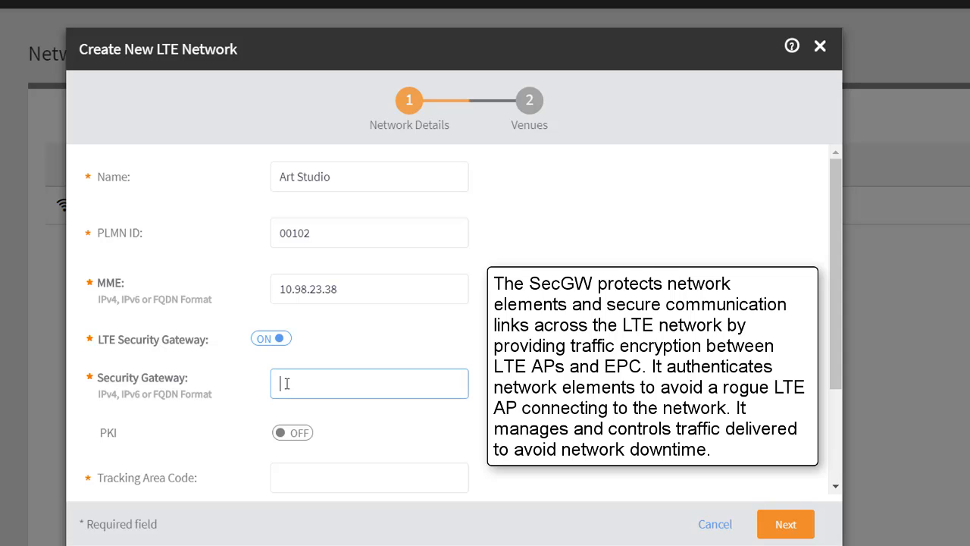
{"action": "type", "text": "35.203.188.180"}
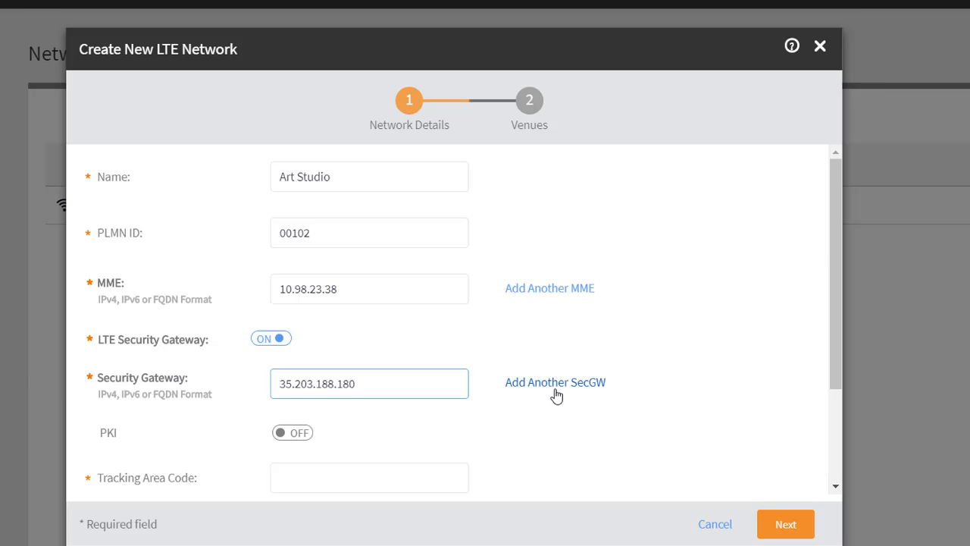
{"action": "left_click", "coordinate": [555, 383]}
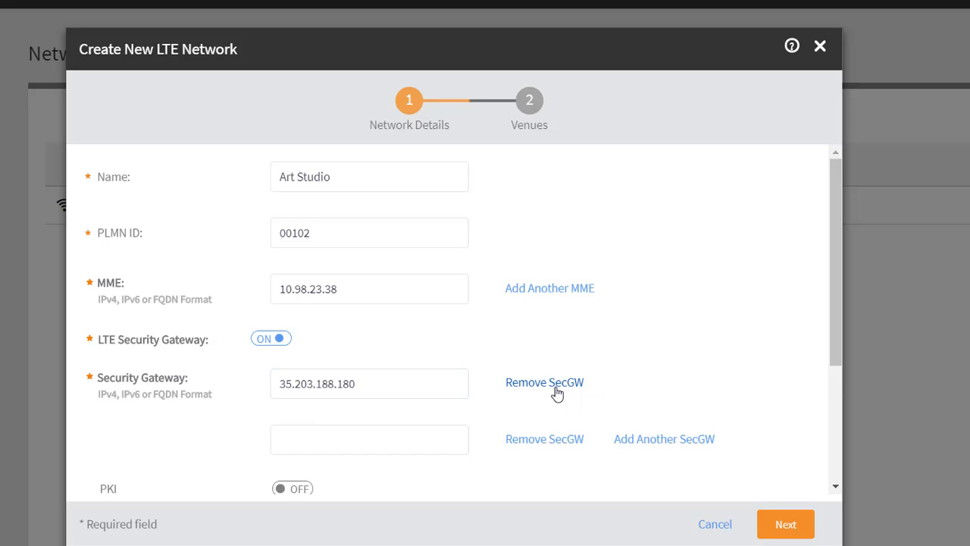
{"action": "left_click", "coordinate": [529, 439]}
Step: Set the tracking area code to 12594 and the physical cell ID range from 200 to 300
{"action": "scroll", "coordinate": [383, 307], "scroll_direction": "down", "scroll_amount": 3}
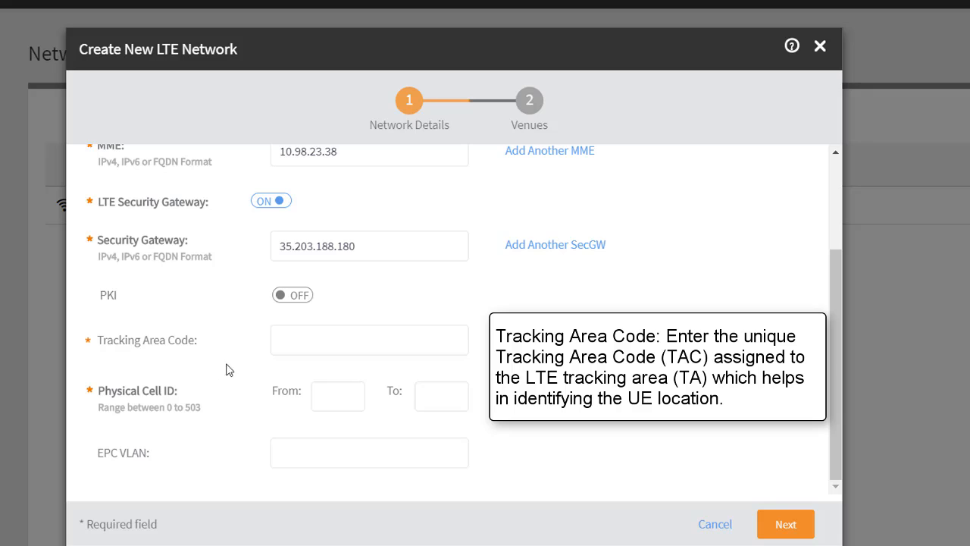
{"action": "left_click", "coordinate": [294, 340]}
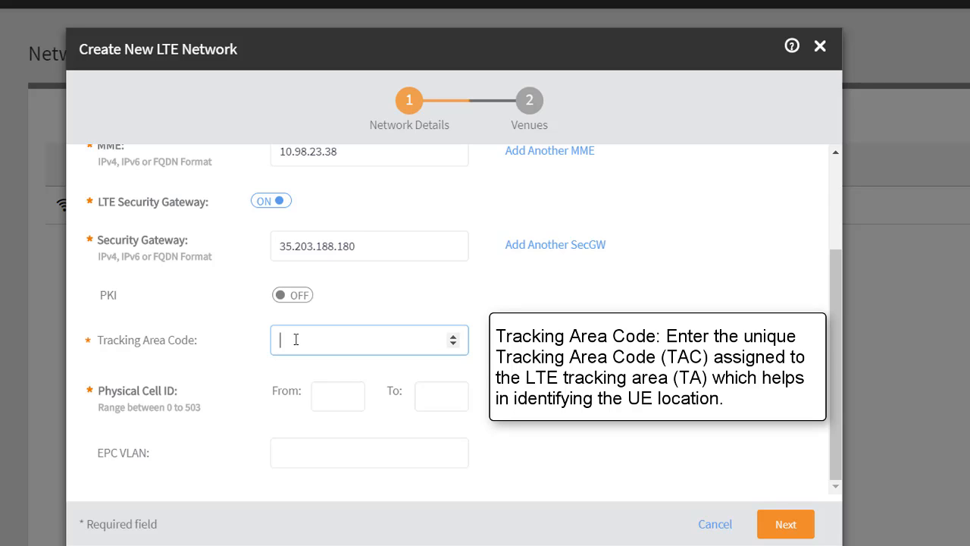
{"action": "type", "text": "12594"}
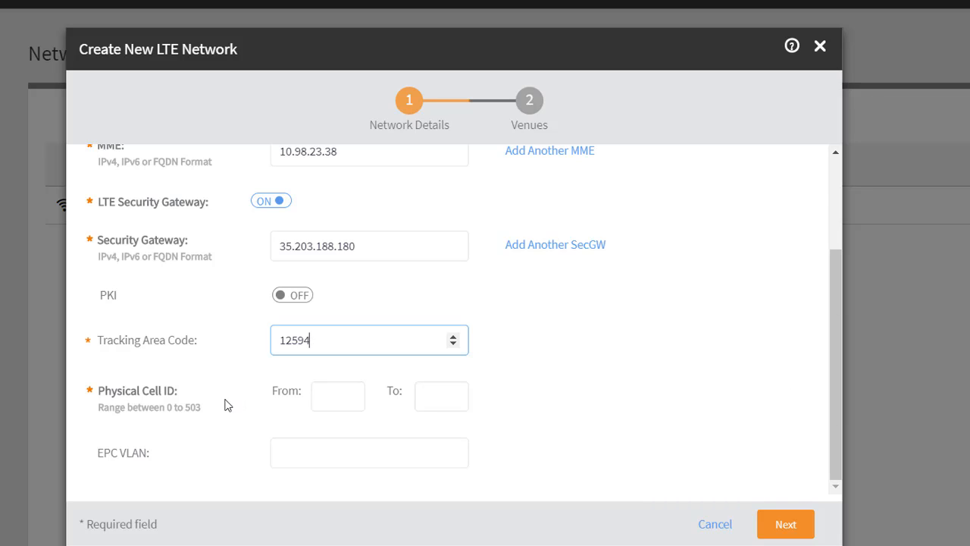
{"action": "left_click", "coordinate": [319, 401]}
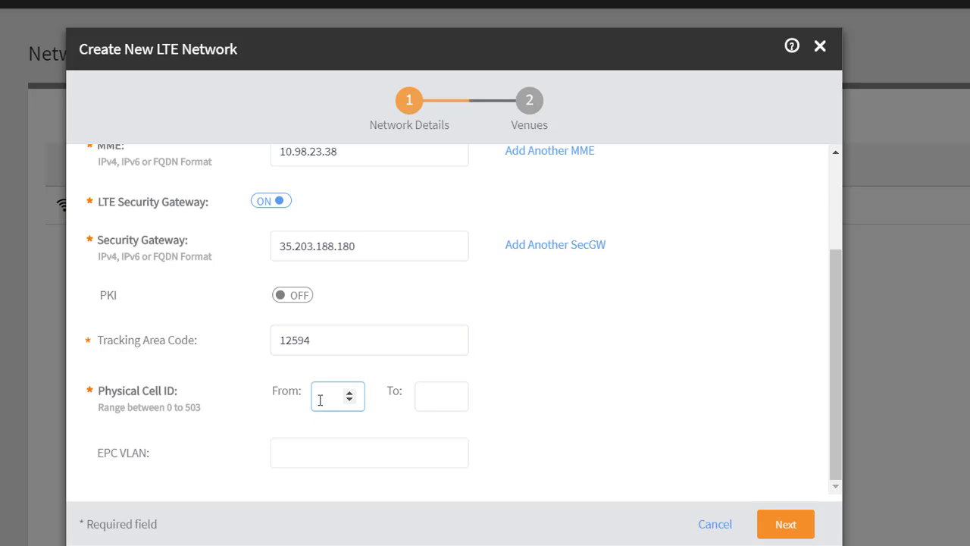
{"action": "type", "text": "200"}
{"action": "key", "text": "Tab"}
{"action": "type", "text": "300"}
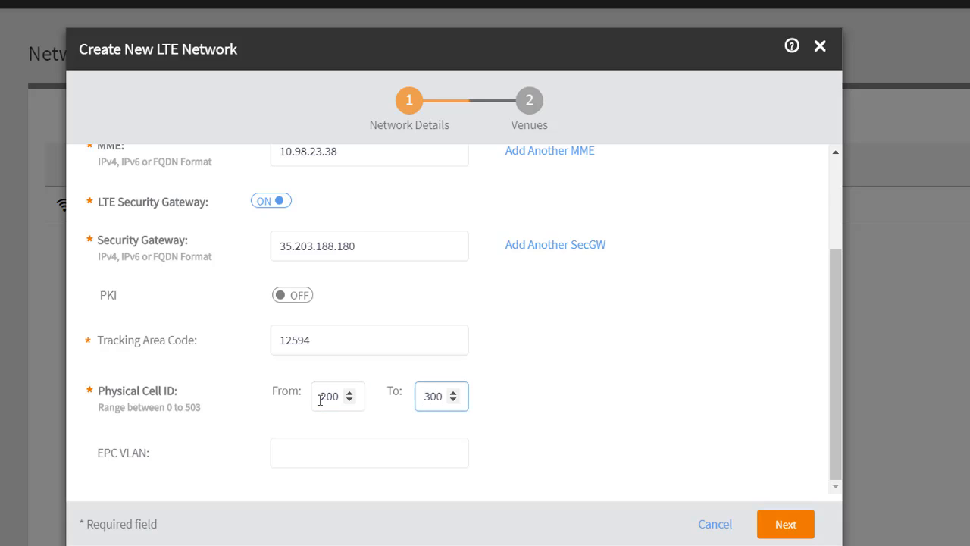
Step: Leave the EPC VLAN empty and create the LTE network with the Ahwahnee Art Studio venue turned on
{"action": "left_click", "coordinate": [295, 454]}
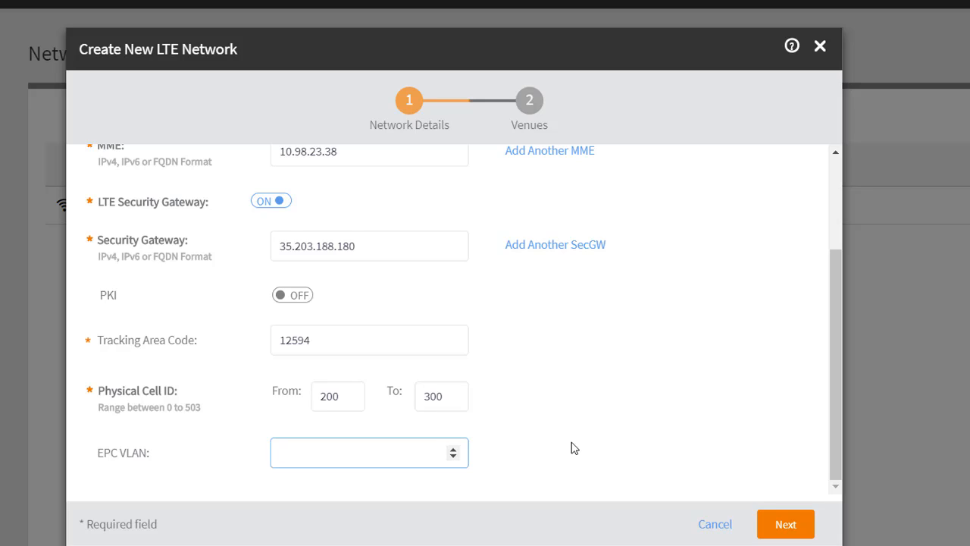
{"action": "left_click", "coordinate": [778, 523]}
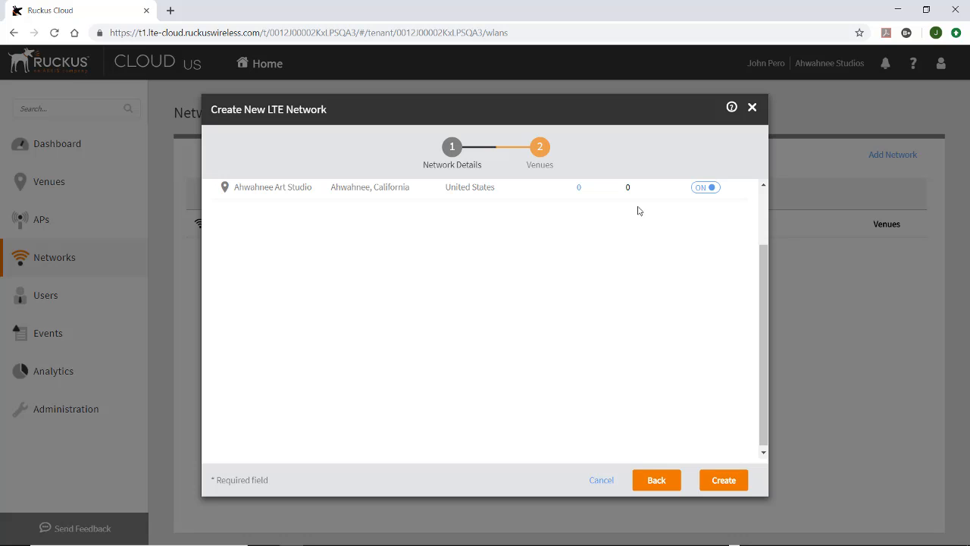
{"action": "left_click", "coordinate": [724, 480]}
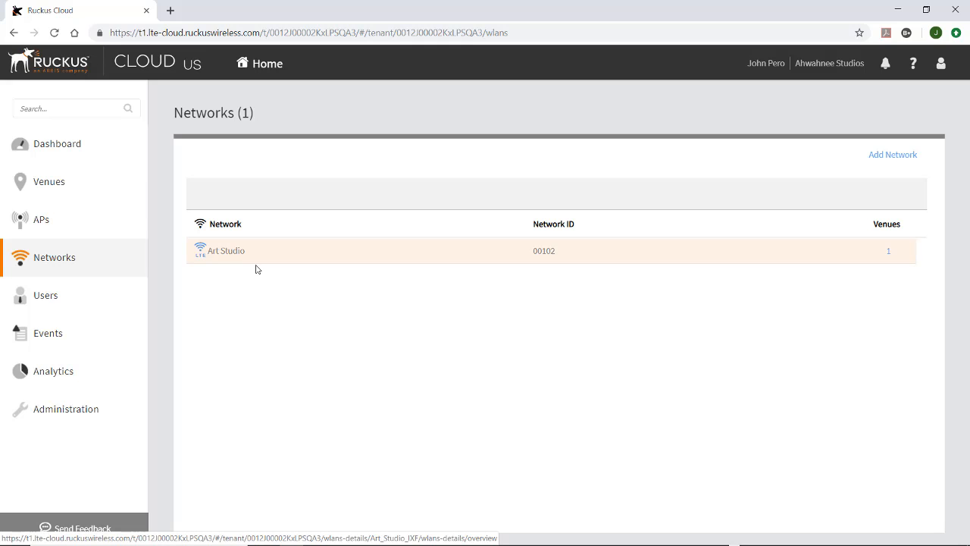
Step: Review the Art Studio network's overview and its editable details, closing the editor without saving
{"action": "left_click", "coordinate": [237, 251]}
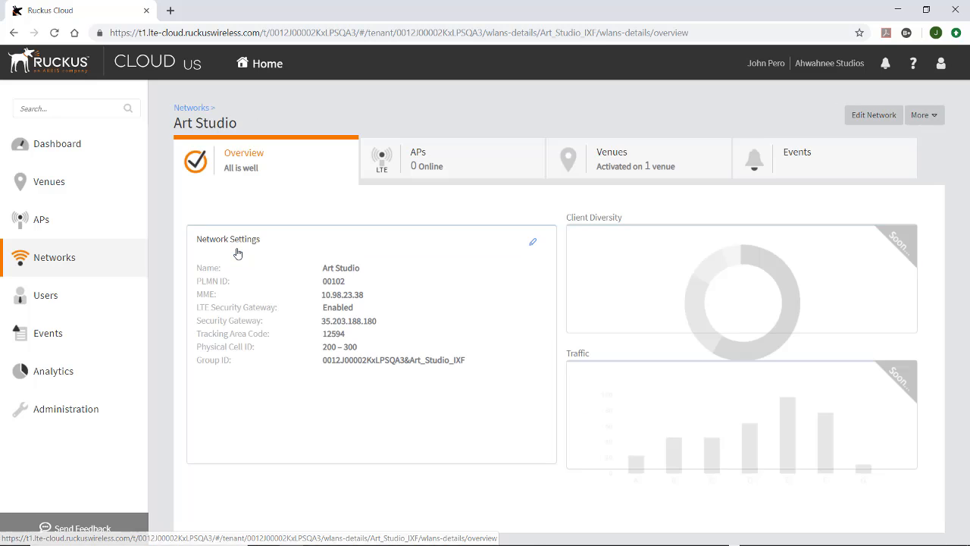
{"action": "left_click", "coordinate": [859, 117]}
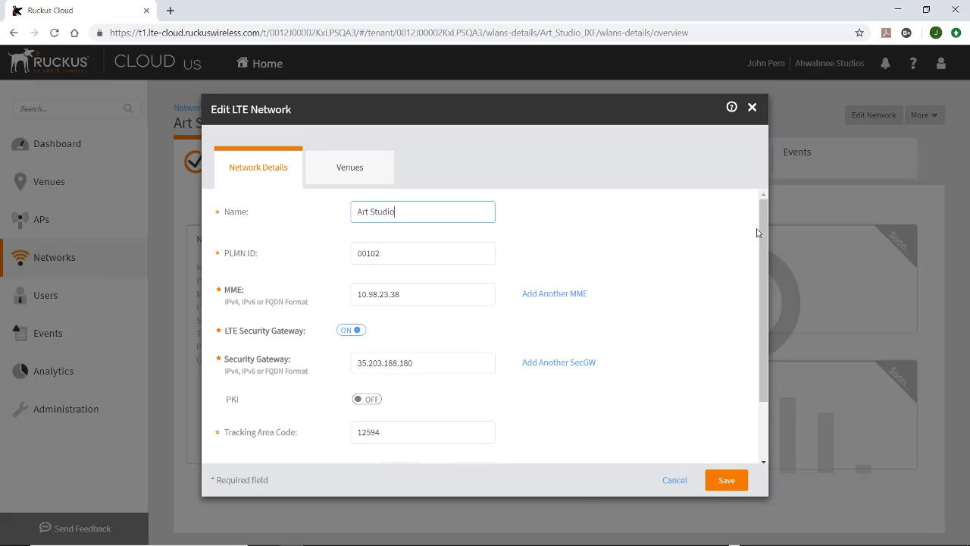
{"action": "left_click_drag", "start_coordinate": [761, 232], "coordinate": [768, 300]}
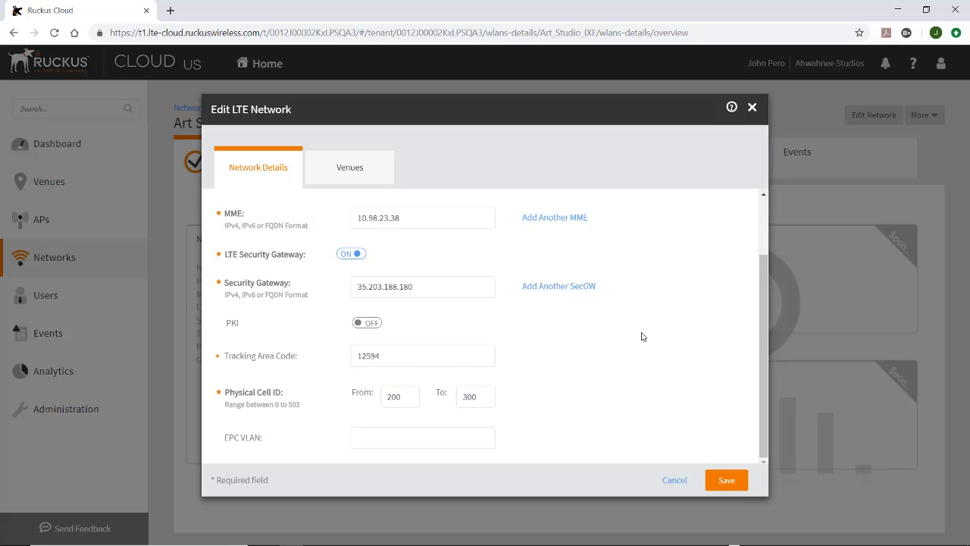
{"action": "left_click", "coordinate": [672, 481]}
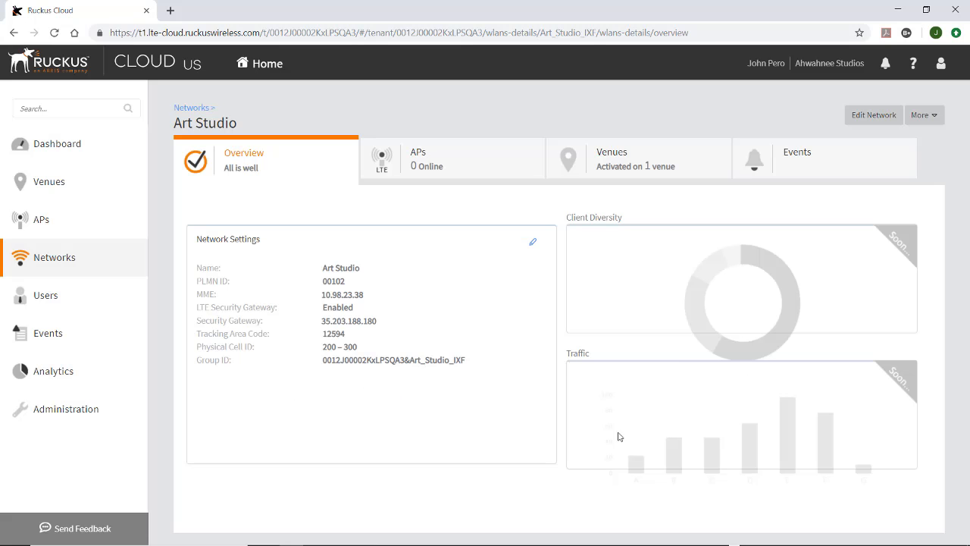
Step: Check the venue's setup status on the dashboard and look over the list of networks
{"action": "left_click", "coordinate": [44, 146]}
{"action": "mouse_move", "coordinate": [424, 186]}
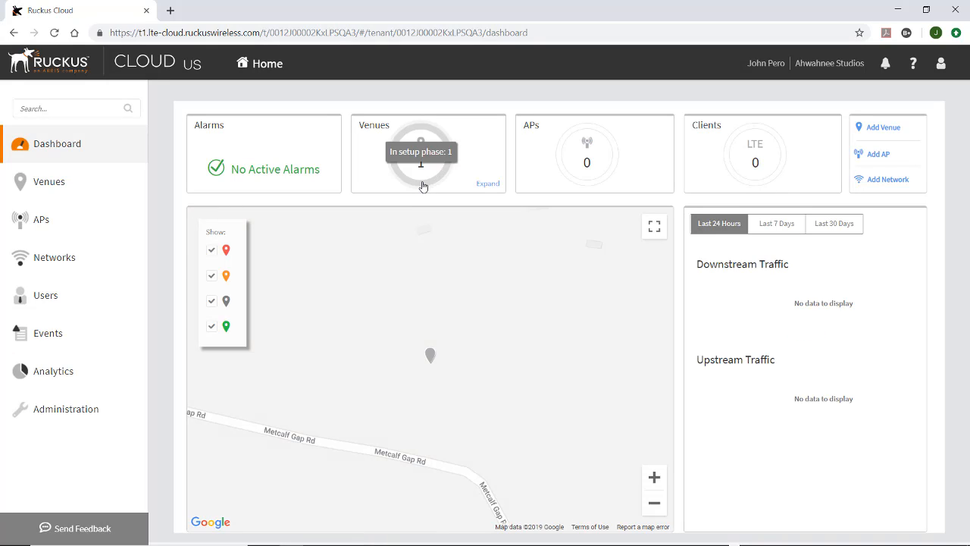
{"action": "left_click", "coordinate": [68, 260]}
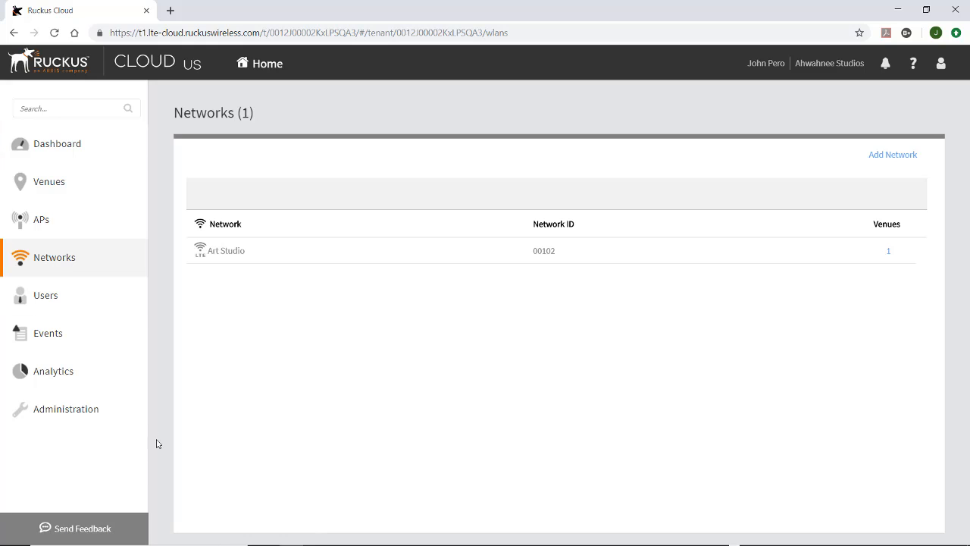
Step: Start adding a SAS account in the administration settings with GOOGLE as the operator
{"action": "left_click", "coordinate": [67, 414]}
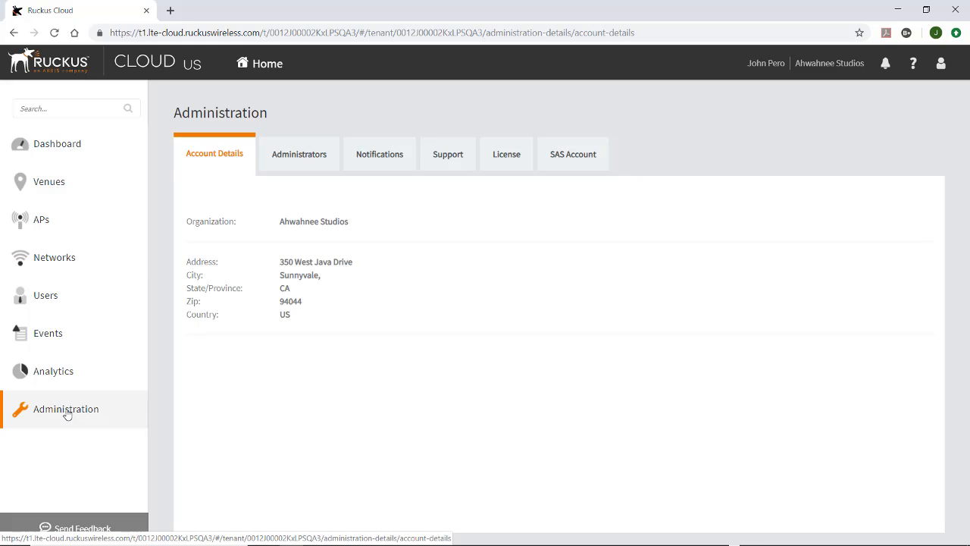
{"action": "left_click", "coordinate": [562, 156]}
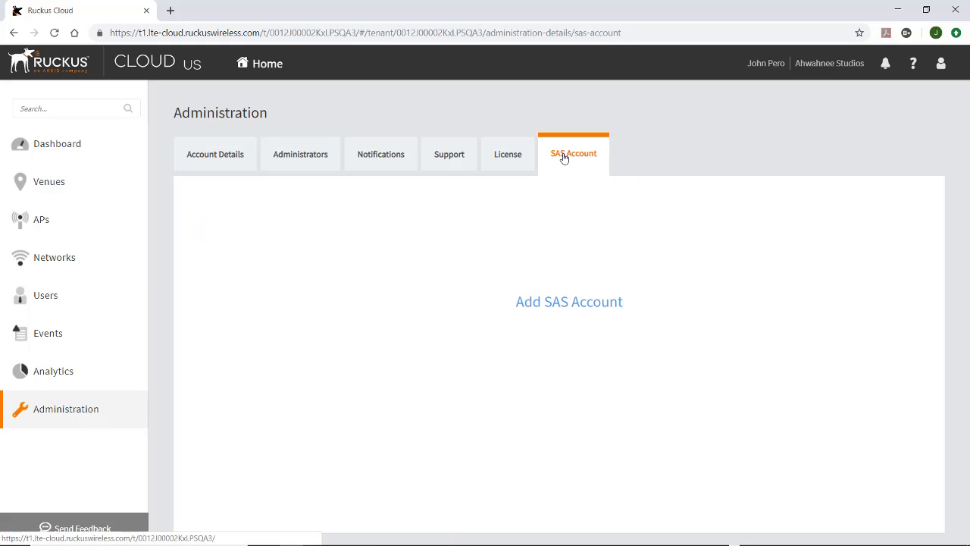
{"action": "left_click", "coordinate": [563, 302]}
{"action": "left_click", "coordinate": [616, 158]}
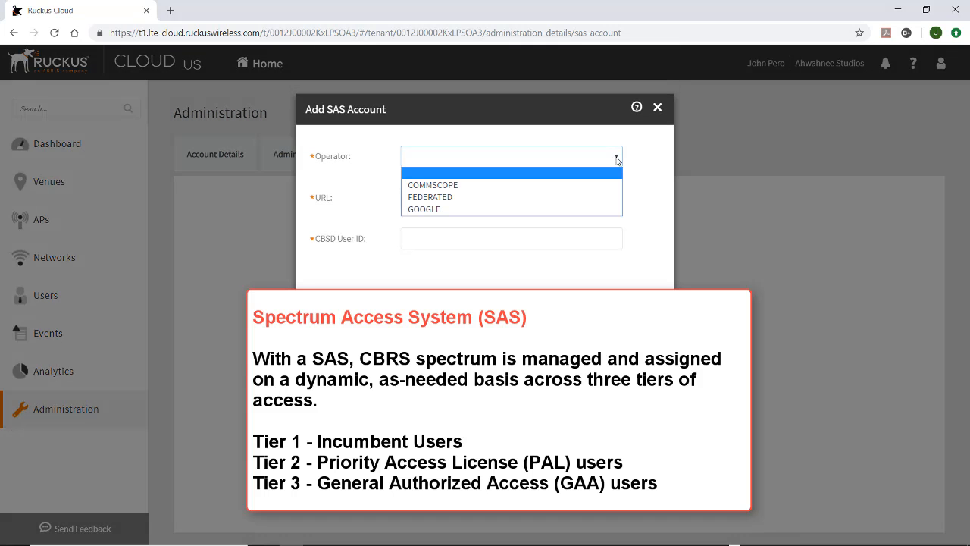
{"action": "left_click", "coordinate": [449, 209]}
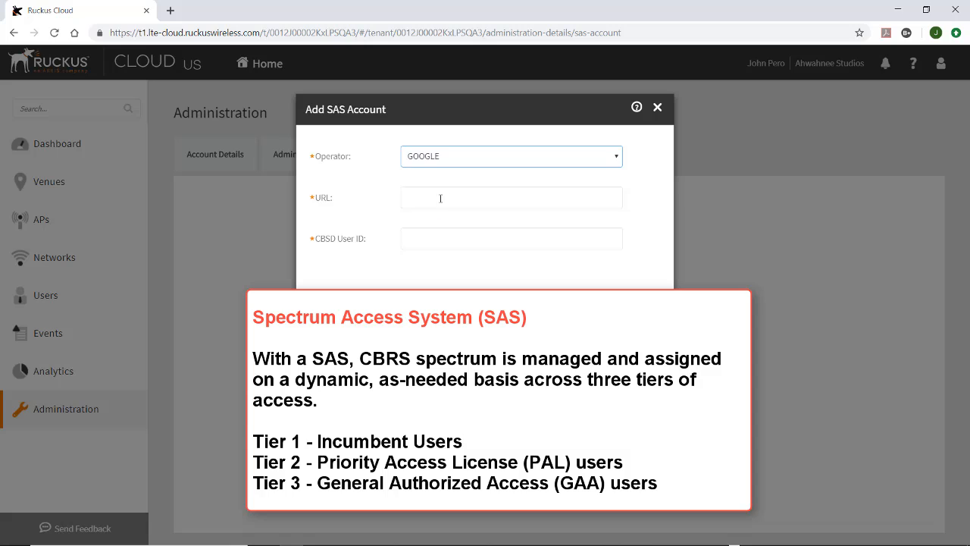
{"action": "left_click", "coordinate": [423, 199]}
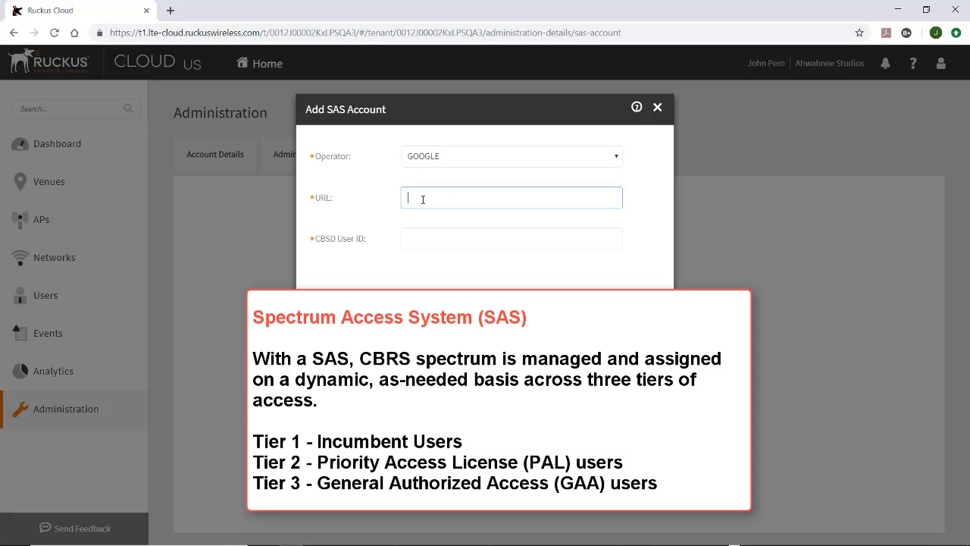
{"action": "type", "text": "https://www.google-sas.com/vendor"}
{"action": "left_click", "coordinate": [416, 241]}
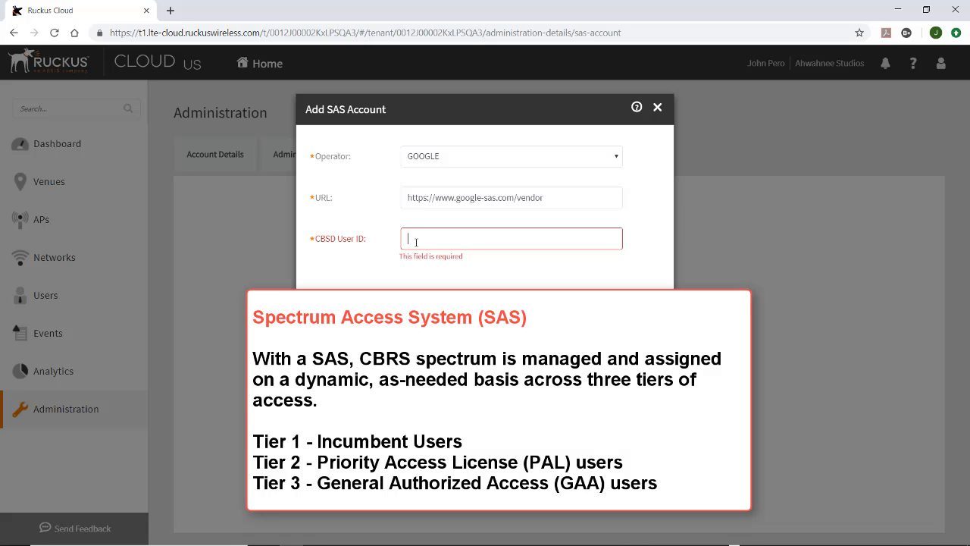
{"action": "type", "text": "Ruckus_IDC"}
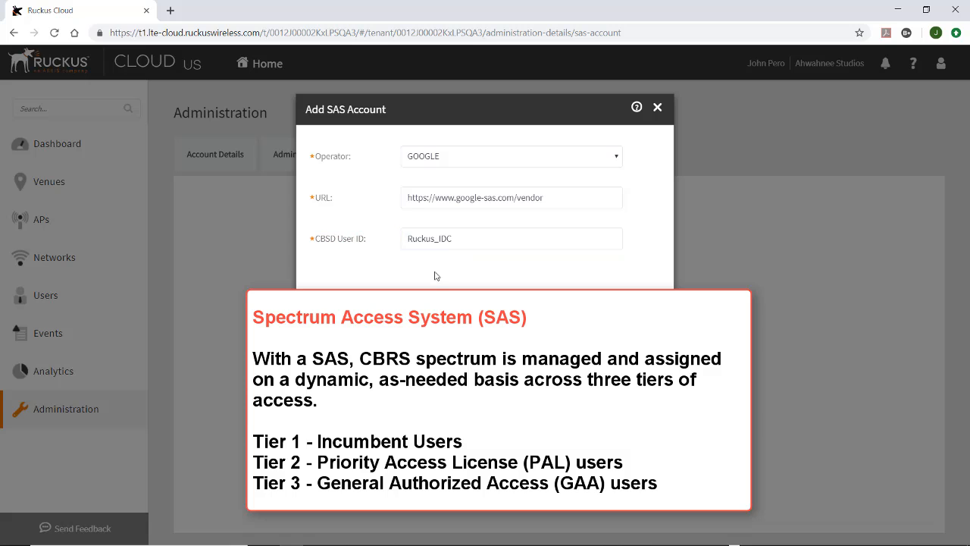
{"action": "left_click", "coordinate": [641, 411]}
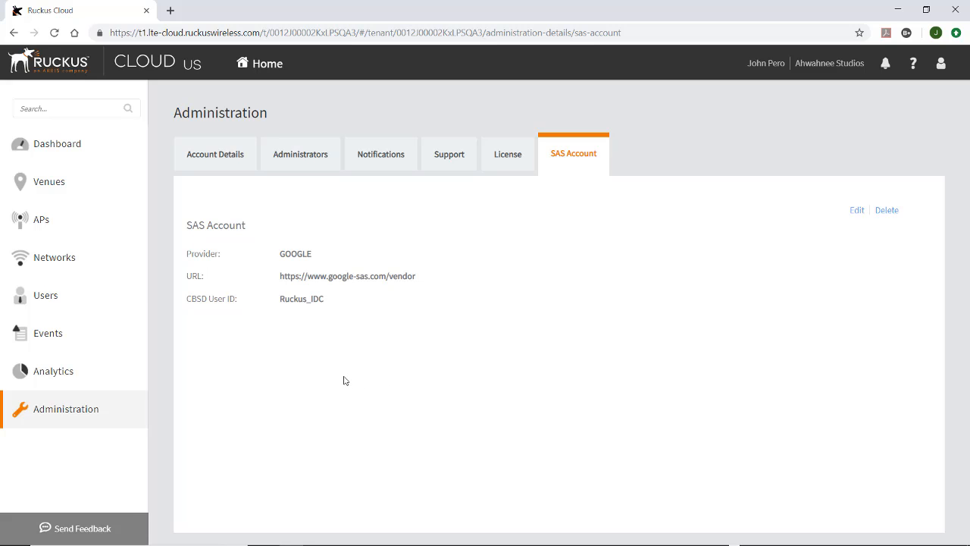
{"action": "left_click", "coordinate": [88, 152]}
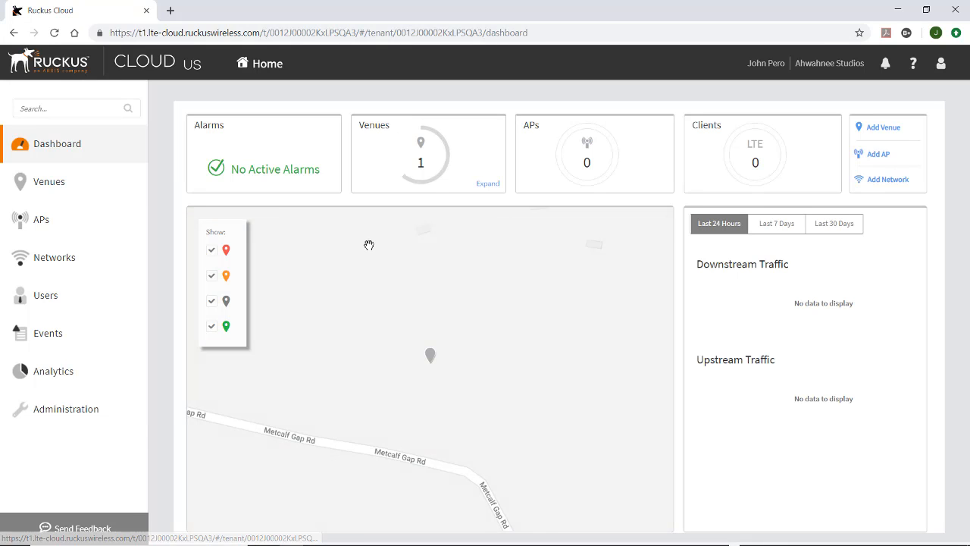